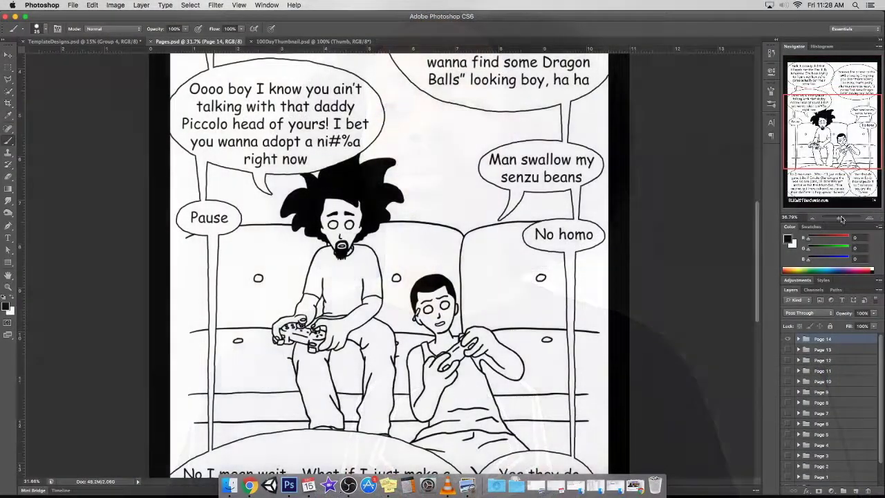
Select Layer 87 in Page 14 > Inks > Panel 1 and zoom in on the boy's hands
{"action": "left_click_drag", "start_coordinate": [842, 219], "coordinate": [847, 219]}
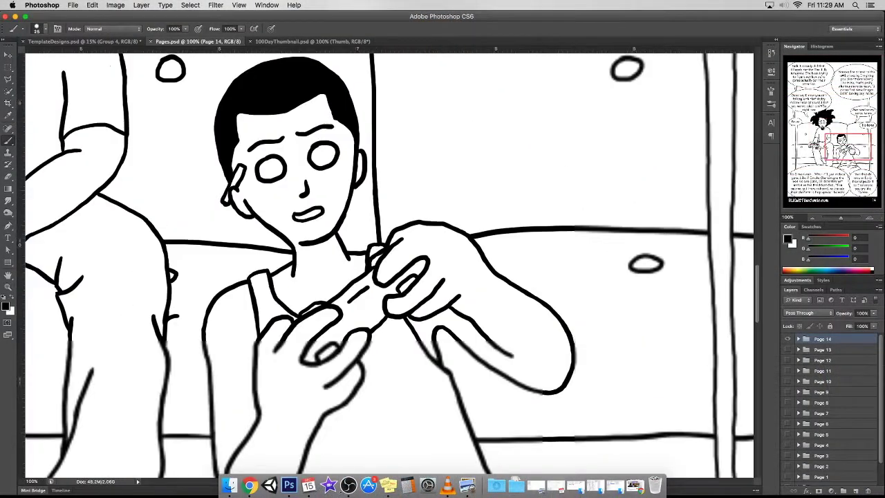
{"action": "left_click", "coordinate": [799, 339]}
{"action": "left_click", "coordinate": [814, 402]}
{"action": "left_click", "coordinate": [814, 418]}
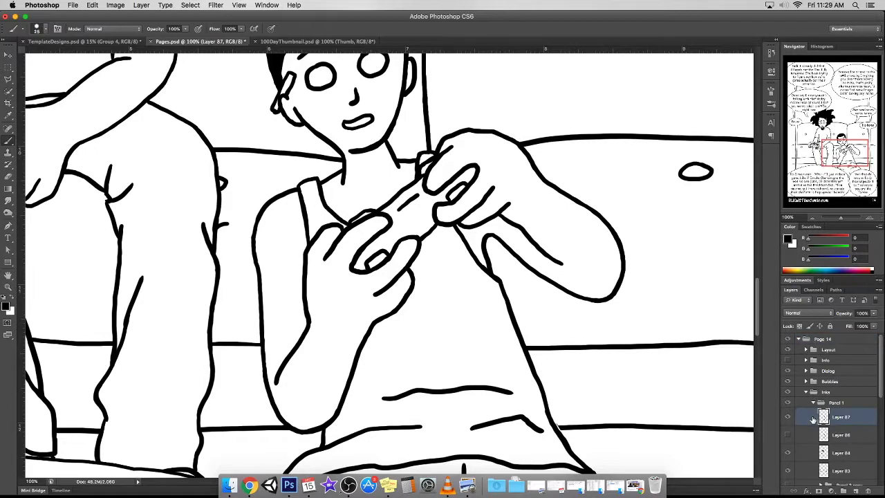
{"action": "left_click_drag", "start_coordinate": [841, 219], "coordinate": [844, 219]}
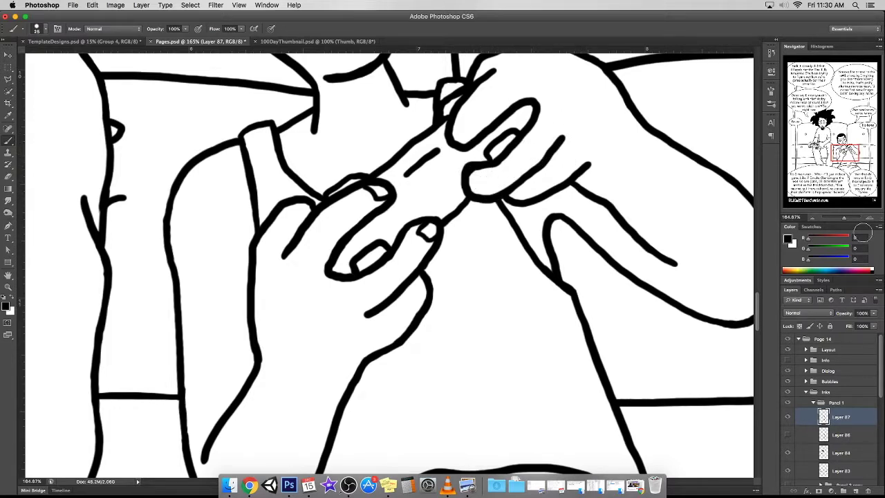
Ink over the fingertip outline with the Brush, then undo the stray stroke inside the finger
{"action": "scroll", "coordinate": [535, 118], "scroll_direction": "up", "scroll_amount": 3}
{"action": "left_click_drag", "start_coordinate": [412, 247], "coordinate": [446, 257]}
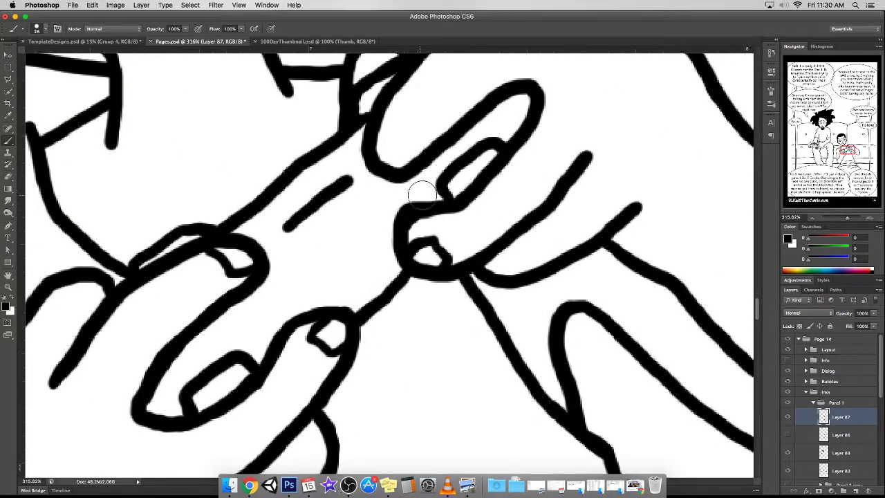
{"action": "left_click_drag", "start_coordinate": [379, 134], "coordinate": [394, 142]}
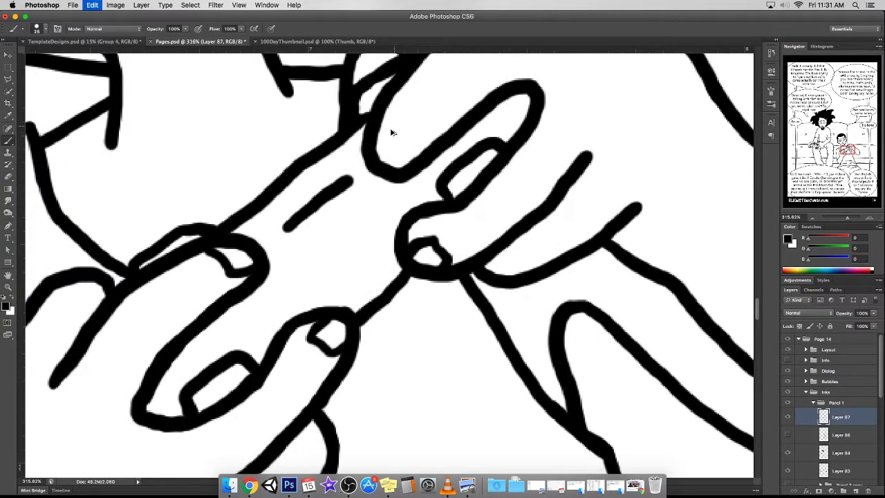
{"action": "left_click_drag", "start_coordinate": [849, 218], "coordinate": [849, 218]}
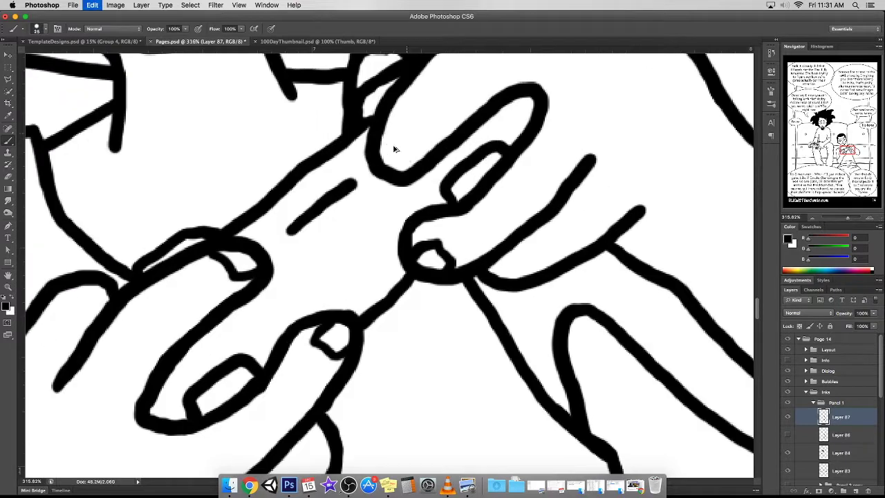
{"action": "key", "text": "ctrl+z"}
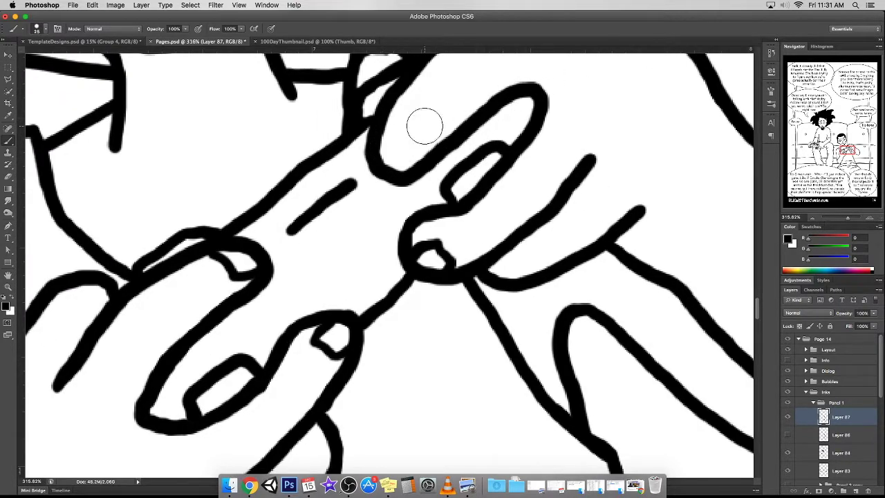
Zoom back out to review the whole of page 14
{"action": "scroll", "coordinate": [640, 166], "scroll_direction": "down", "scroll_amount": 3}
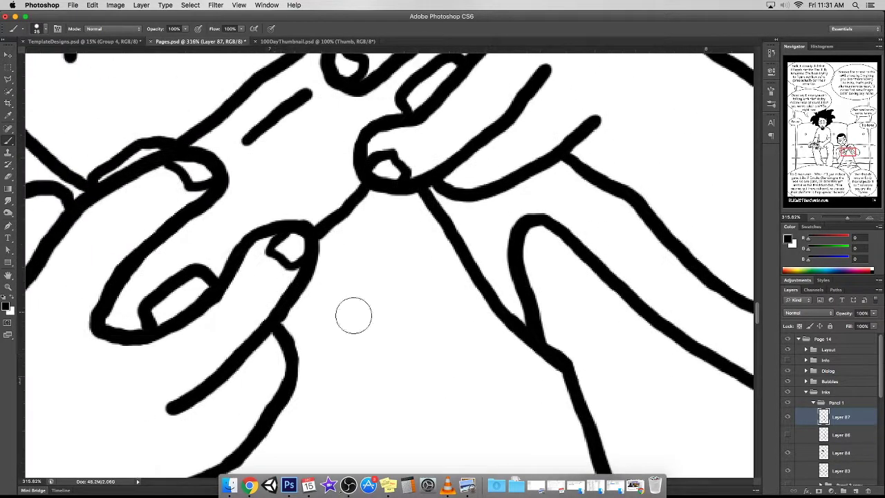
{"action": "left_click_drag", "start_coordinate": [846, 219], "coordinate": [839, 219]}
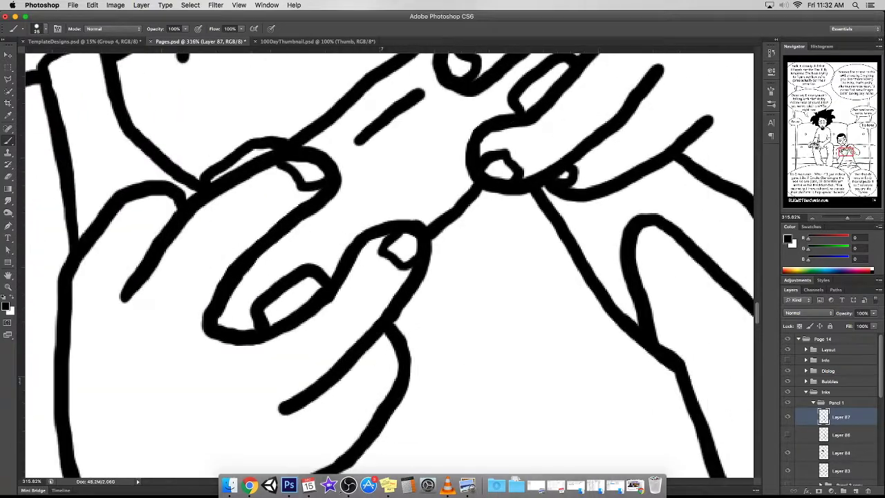
{"action": "scroll", "coordinate": [388, 266], "scroll_direction": "left", "scroll_amount": 3}
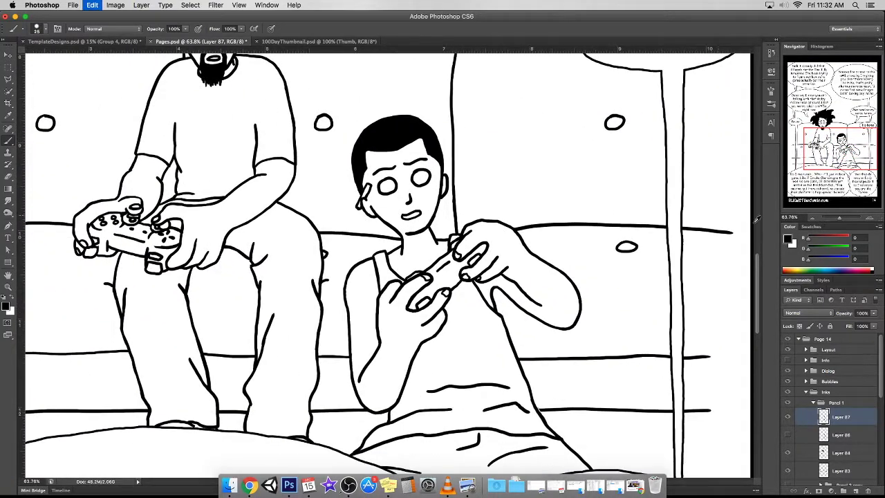
{"action": "left_click", "coordinate": [850, 218]}
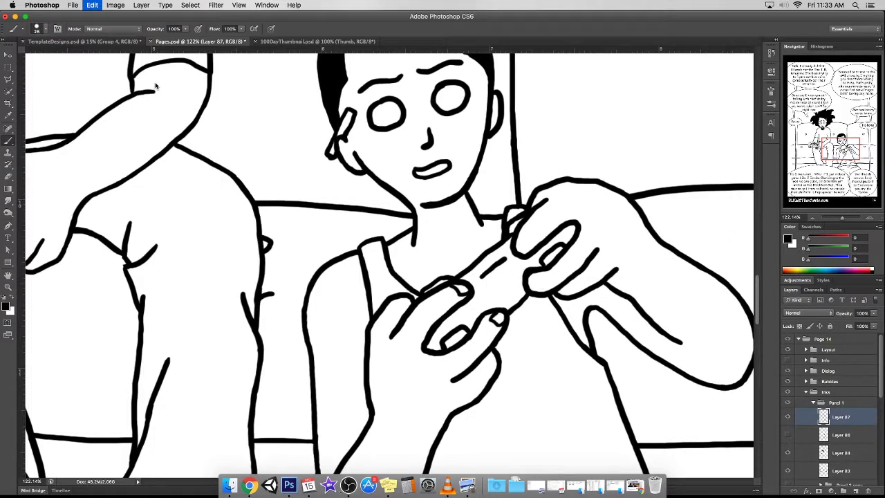
{"action": "left_click", "coordinate": [94, 6]}
{"action": "left_click", "coordinate": [94, 6]}
{"action": "left_click", "coordinate": [117, 38]}
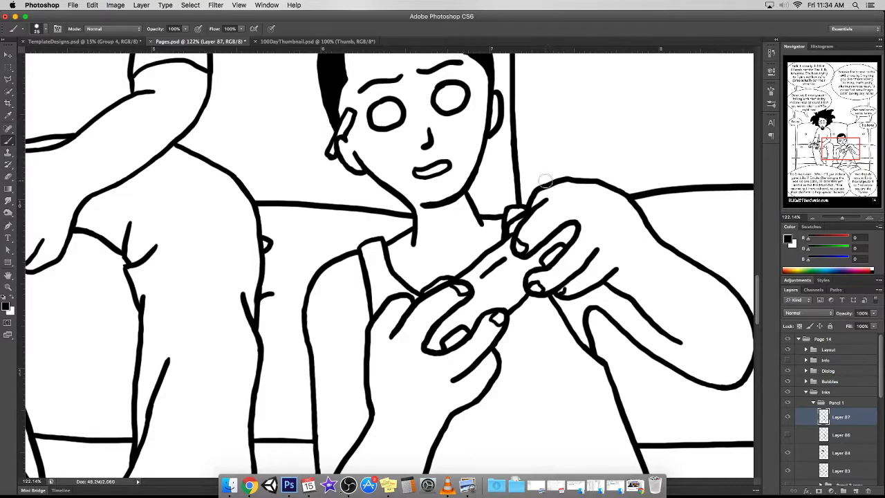
{"action": "left_click_drag", "start_coordinate": [843, 219], "coordinate": [839, 220]}
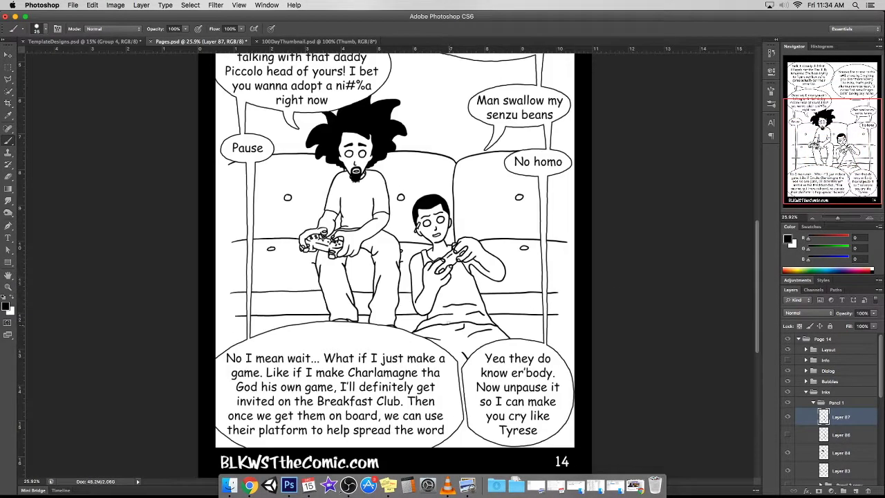
Collapse and hide the Page 14 group, show the guides, and display page 3
{"action": "scroll", "coordinate": [464, 394], "scroll_direction": "up", "scroll_amount": 3}
{"action": "left_click", "coordinate": [72, 5]}
{"action": "left_click", "coordinate": [882, 387]}
{"action": "left_click", "coordinate": [823, 339]}
{"action": "left_click", "coordinate": [238, 5]}
{"action": "key", "text": "super+semicolon"}
{"action": "left_click_drag", "start_coordinate": [840, 219], "coordinate": [839, 219]}
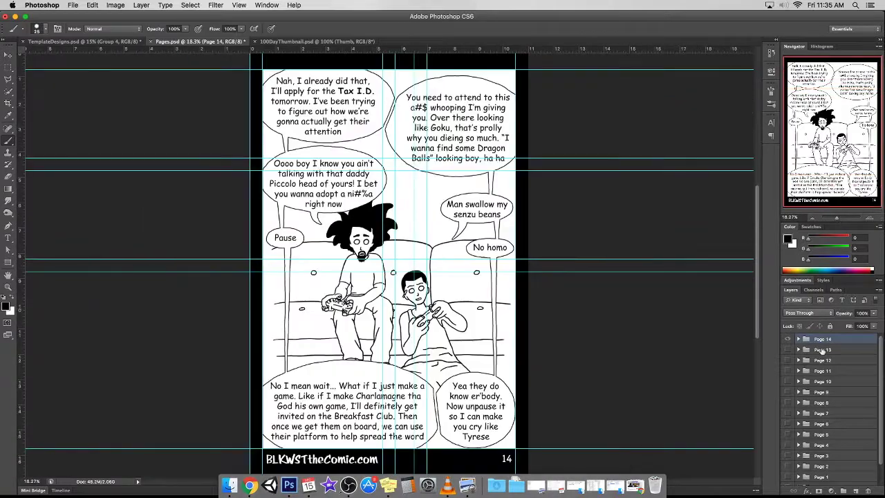
{"action": "left_click_drag", "start_coordinate": [787, 339], "coordinate": [787, 458]}
{"action": "left_click", "coordinate": [787, 456]}
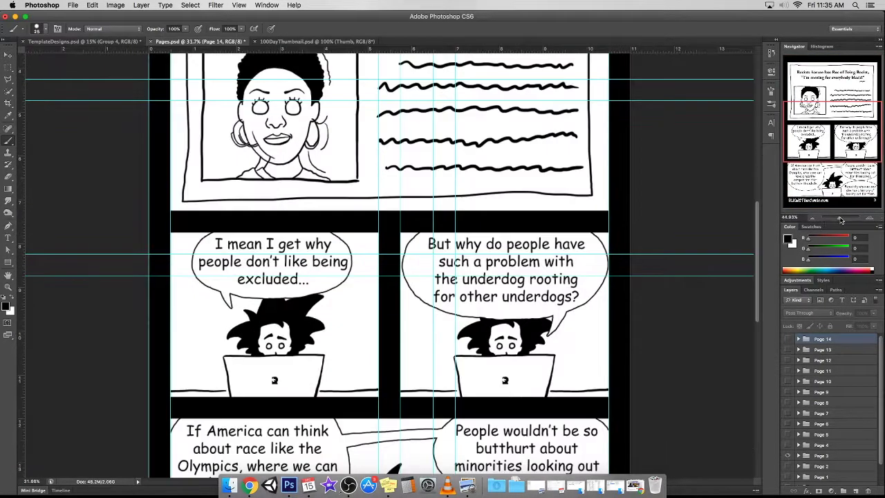
{"action": "scroll", "coordinate": [386, 240], "scroll_direction": "up", "scroll_amount": 5}
Snap the horizontal guide to the panel's top edge, dismissing the locked-layers warning
{"action": "key", "text": "v"}
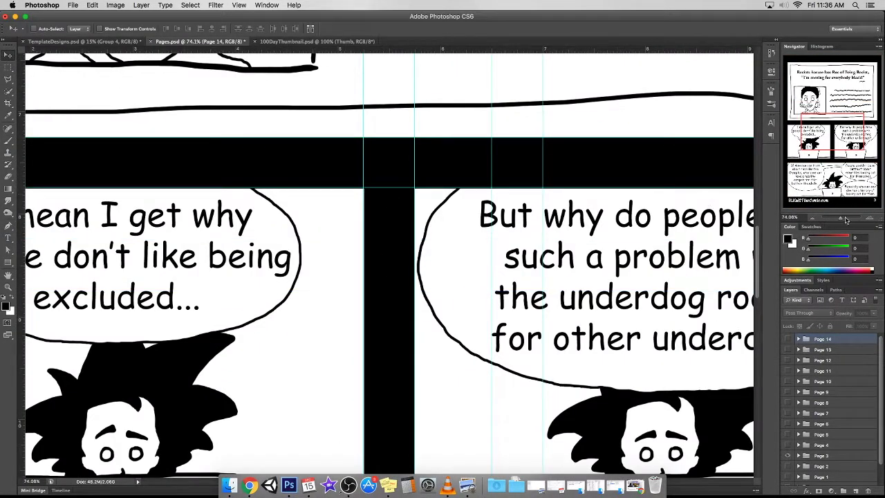
{"action": "scroll", "coordinate": [415, 221], "scroll_direction": "up", "scroll_amount": 8}
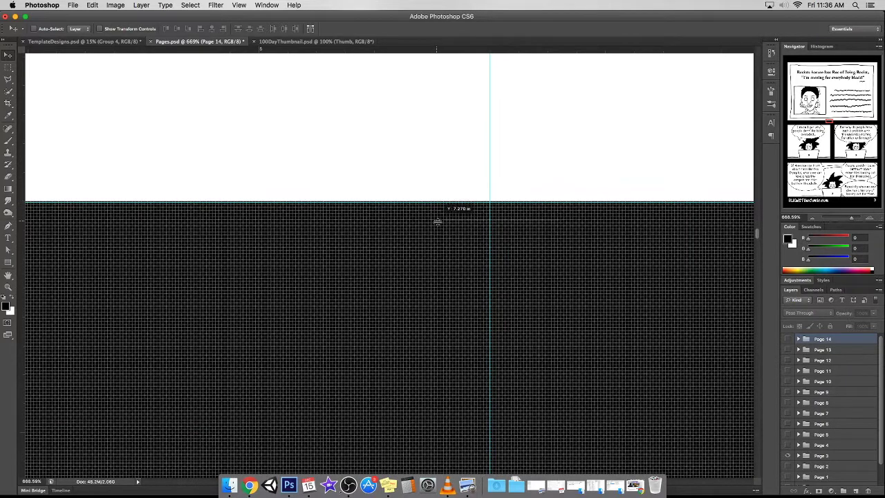
{"action": "scroll", "coordinate": [443, 202], "scroll_direction": "up", "scroll_amount": 4}
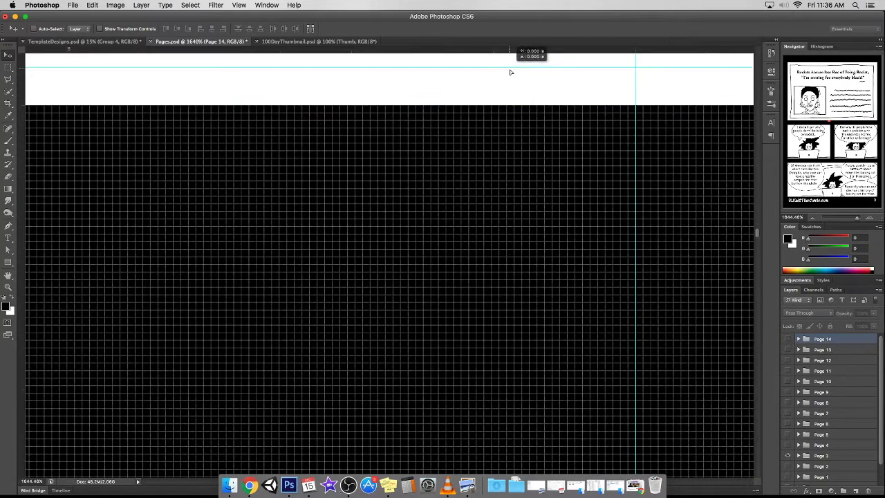
{"action": "left_click_drag", "start_coordinate": [495, 100], "coordinate": [524, 105]}
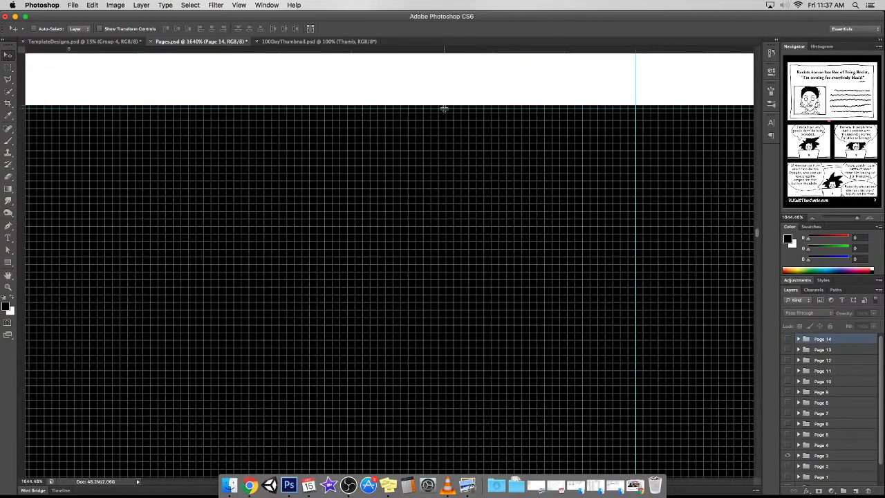
{"action": "left_click_drag", "start_coordinate": [444, 108], "coordinate": [467, 103]}
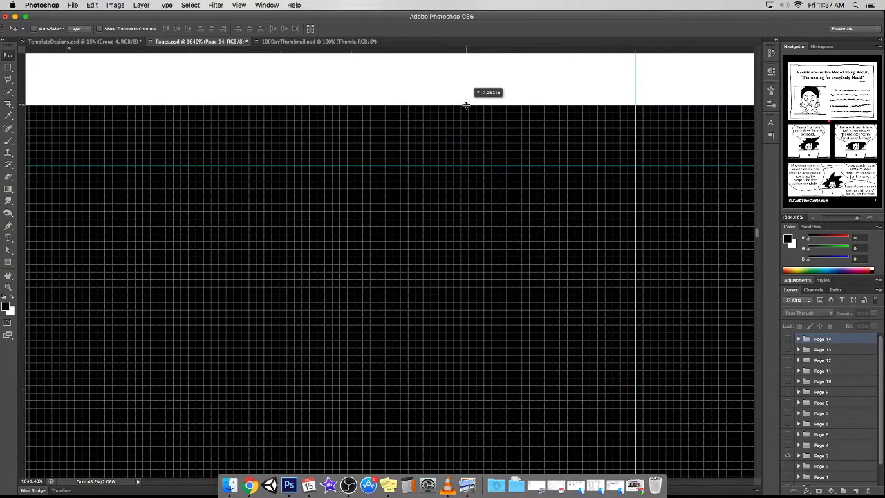
{"action": "left_click_drag", "start_coordinate": [855, 217], "coordinate": [834, 209]}
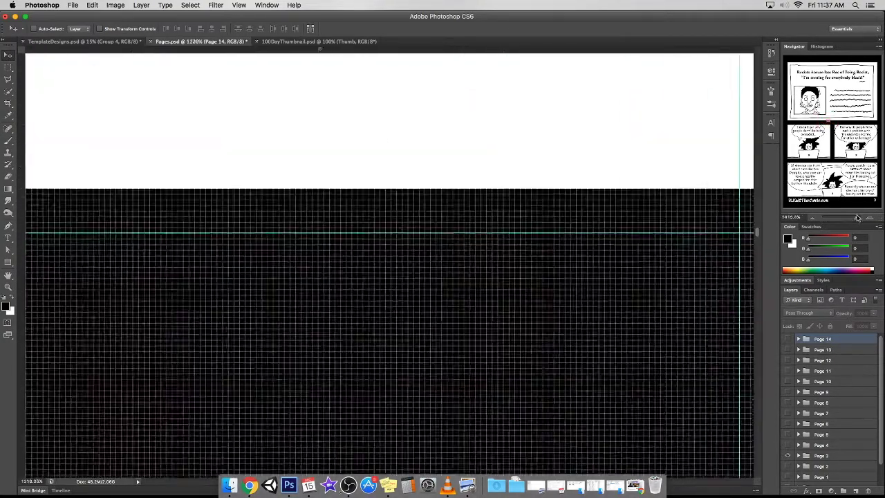
{"action": "left_click_drag", "start_coordinate": [834, 210], "coordinate": [861, 218]}
{"action": "left_click", "coordinate": [518, 297]}
{"action": "left_click", "coordinate": [516, 168]}
{"action": "left_click_drag", "start_coordinate": [521, 217], "coordinate": [524, 174]}
{"action": "left_click_drag", "start_coordinate": [861, 218], "coordinate": [835, 221]}
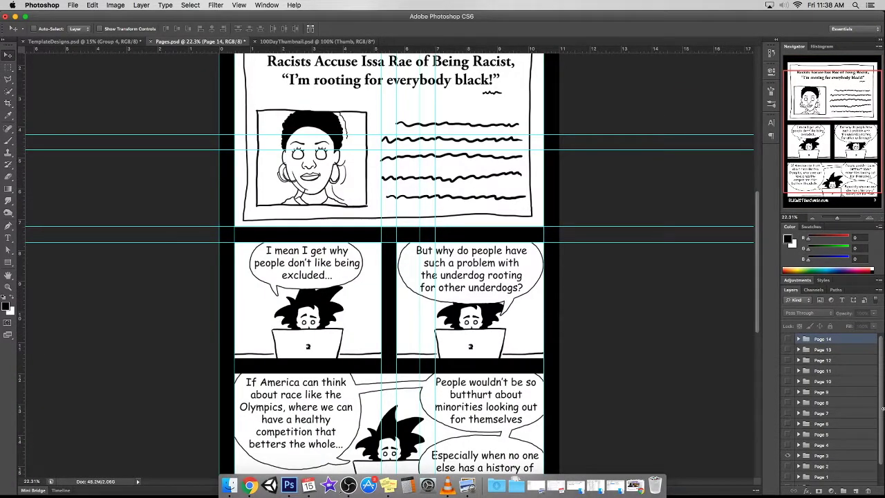
Show page 9 and duplicate its layer group as 'Page 15'
{"action": "scroll", "coordinate": [820, 427], "scroll_direction": "down", "scroll_amount": 1}
{"action": "left_click_drag", "start_coordinate": [830, 173], "coordinate": [824, 188]}
{"action": "left_click_drag", "start_coordinate": [787, 448], "coordinate": [787, 457]}
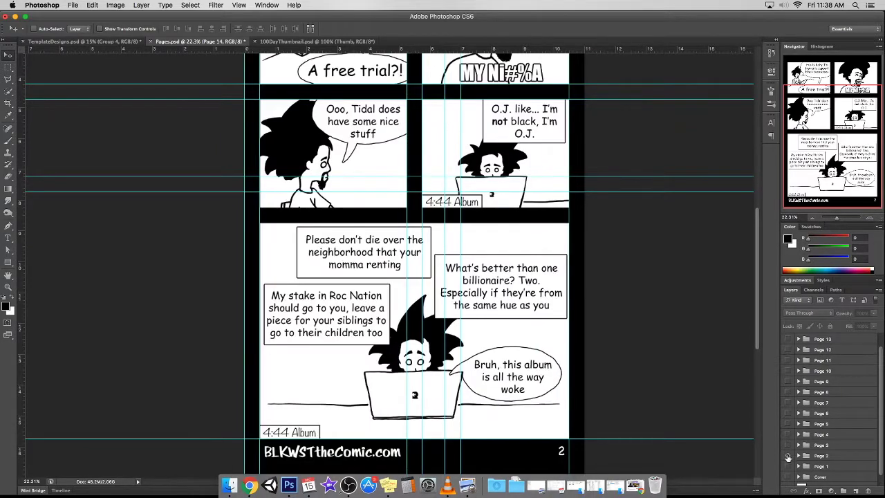
{"action": "left_click", "coordinate": [787, 455]}
{"action": "left_click", "coordinate": [787, 381]}
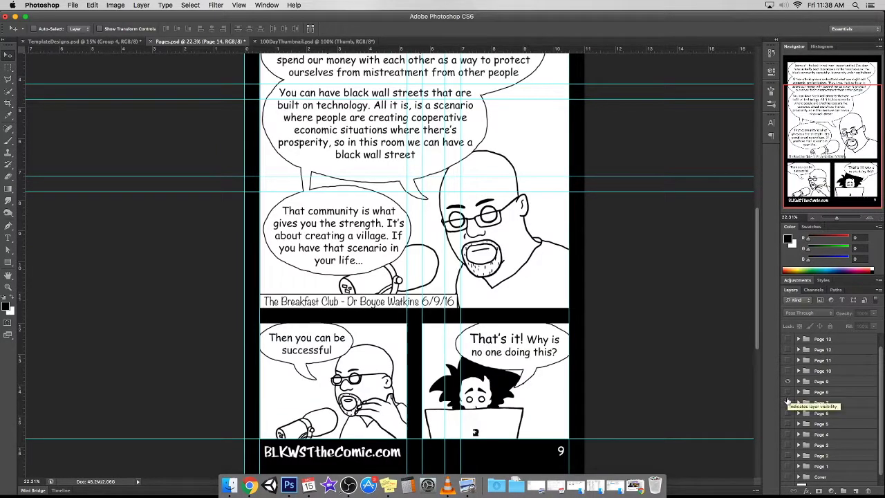
{"action": "left_click_drag", "start_coordinate": [818, 204], "coordinate": [823, 204]}
{"action": "left_click_drag", "start_coordinate": [821, 383], "coordinate": [834, 340]}
{"action": "type", "text": "Page 15"}
{"action": "key", "text": "Return"}
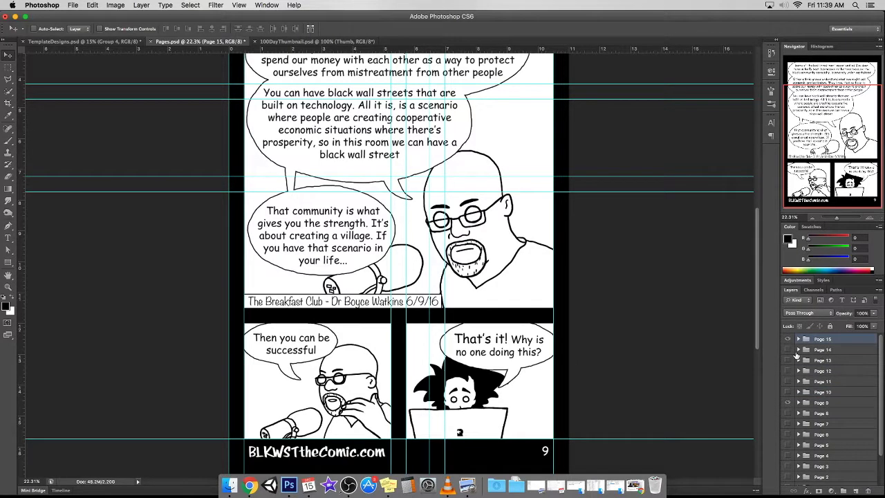
Fill Layer 53 in the Page 15 Layout group with black
{"action": "left_click", "coordinate": [798, 339]}
{"action": "left_click", "coordinate": [806, 350]}
{"action": "left_click", "coordinate": [833, 400]}
{"action": "left_click", "coordinate": [92, 5]}
{"action": "left_click", "coordinate": [104, 166]}
{"action": "left_click", "coordinate": [508, 186]}
Fit the page in view and hide the comic artwork so only the black background shows
{"action": "left_click_drag", "start_coordinate": [825, 171], "coordinate": [808, 137]}
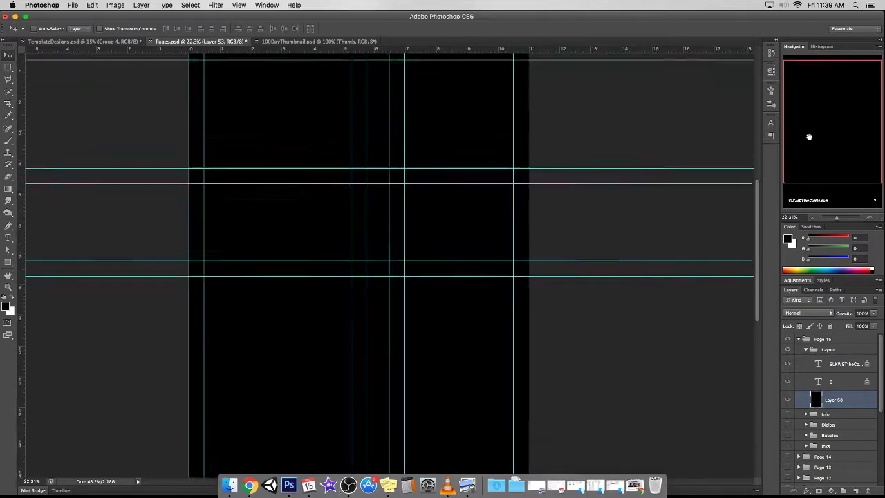
{"action": "left_click_drag", "start_coordinate": [839, 218], "coordinate": [837, 220]}
{"action": "scroll", "coordinate": [791, 429], "scroll_direction": "down", "scroll_amount": 3}
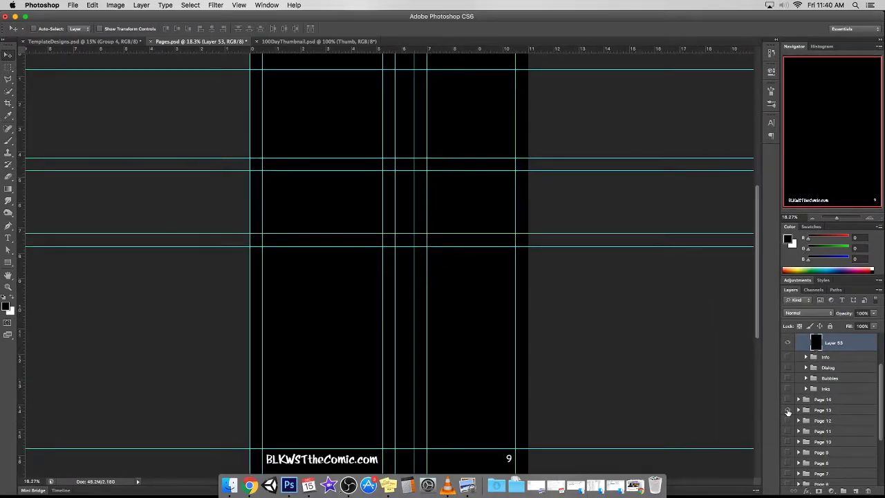
{"action": "left_click", "coordinate": [787, 413]}
{"action": "left_click", "coordinate": [787, 413]}
{"action": "left_click", "coordinate": [788, 421]}
{"action": "left_click", "coordinate": [788, 420]}
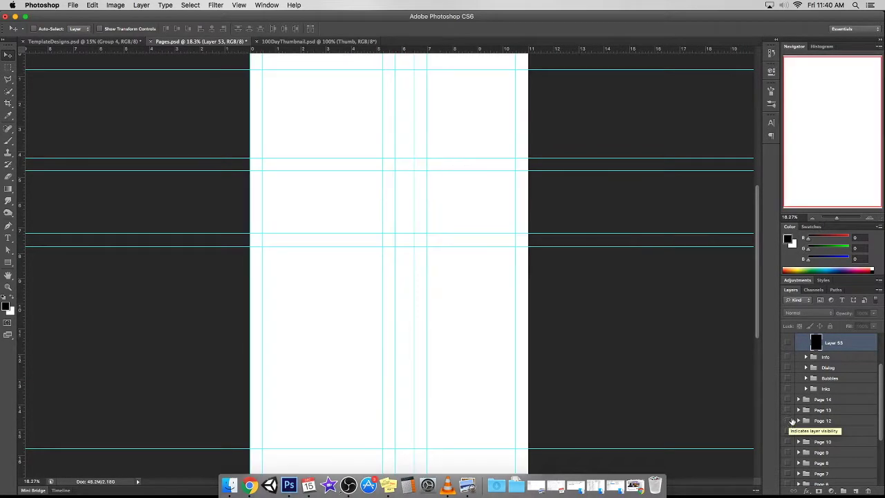
{"action": "scroll", "coordinate": [787, 420], "scroll_direction": "down", "scroll_amount": 1}
{"action": "left_click", "coordinate": [800, 404]}
Clear the top and bottom panel areas to white with rectangular selections
{"action": "key", "text": "m"}
{"action": "left_click_drag", "start_coordinate": [263, 70], "coordinate": [516, 235]}
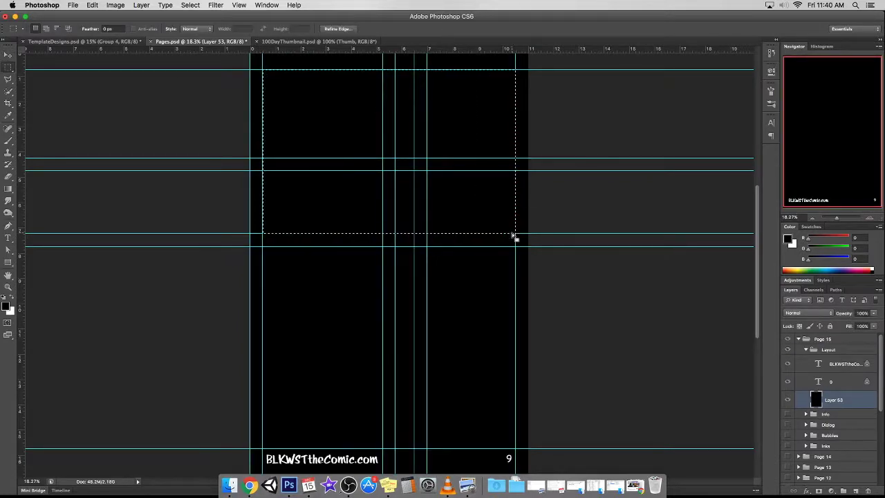
{"action": "key", "text": "Delete"}
{"action": "left_click_drag", "start_coordinate": [262, 246], "coordinate": [515, 448]}
{"action": "key", "text": "Delete"}
{"action": "key", "text": "ctrl+d"}
Change the page number text from 9 to 15 and reveal the Info group
{"action": "left_click", "coordinate": [833, 381]}
{"action": "key", "text": "t"}
{"action": "double_click", "coordinate": [508, 458]}
{"action": "type", "text": "15"}
{"action": "key", "text": "ctrl+Return"}
{"action": "left_click", "coordinate": [808, 351]}
{"action": "left_click", "coordinate": [787, 360]}
{"action": "left_click", "coordinate": [806, 361]}
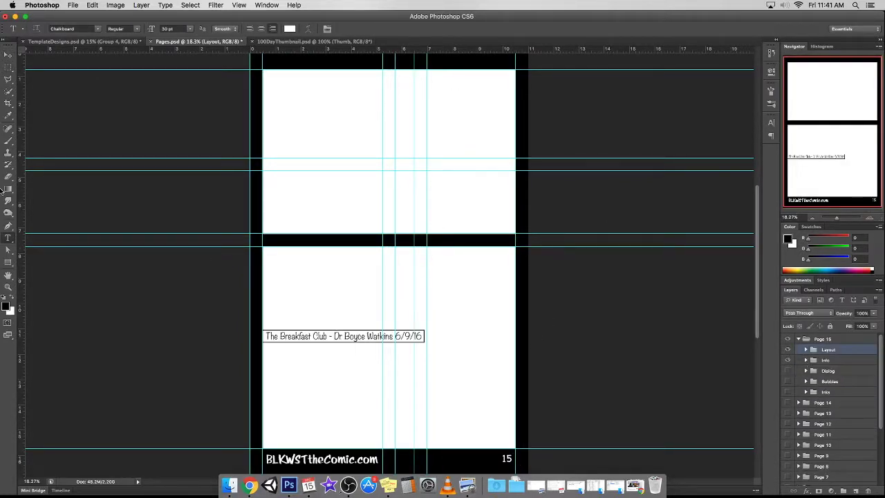
Move the Breakfast Club caption up to the top panel's bottom edge
{"action": "key", "text": "v"}
{"action": "left_click_drag", "start_coordinate": [372, 332], "coordinate": [372, 227]}
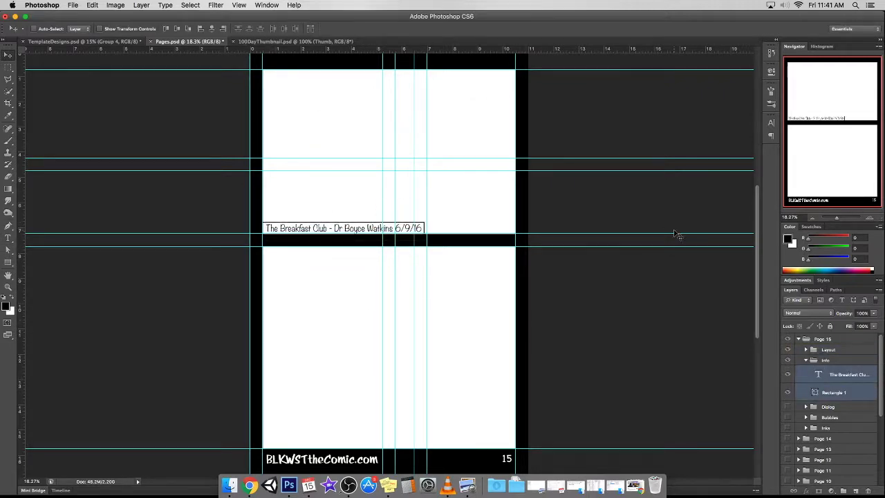
{"action": "left_click_drag", "start_coordinate": [837, 218], "coordinate": [841, 217]}
{"action": "left_click_drag", "start_coordinate": [815, 150], "coordinate": [810, 139]}
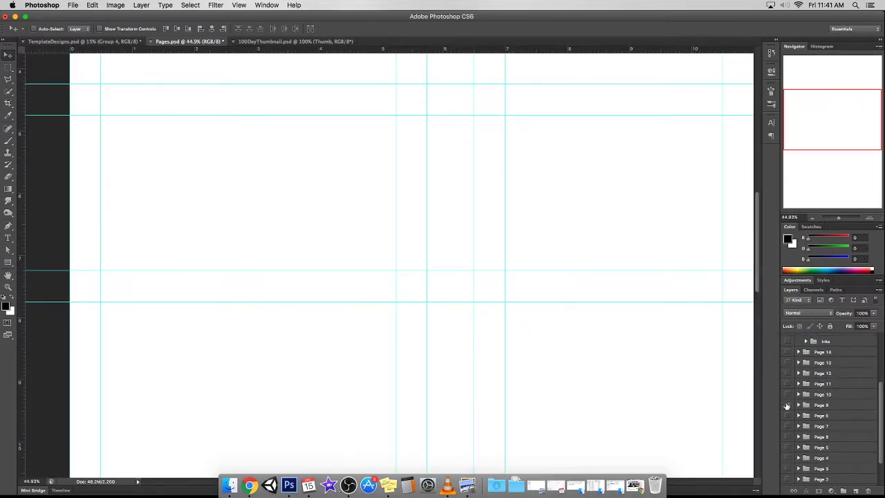
{"action": "scroll", "coordinate": [412, 198], "scroll_direction": "down", "scroll_amount": 3}
Start editing the caption text, hide the guides, and bring up the YouTube reference video
{"action": "double_click", "coordinate": [412, 197]}
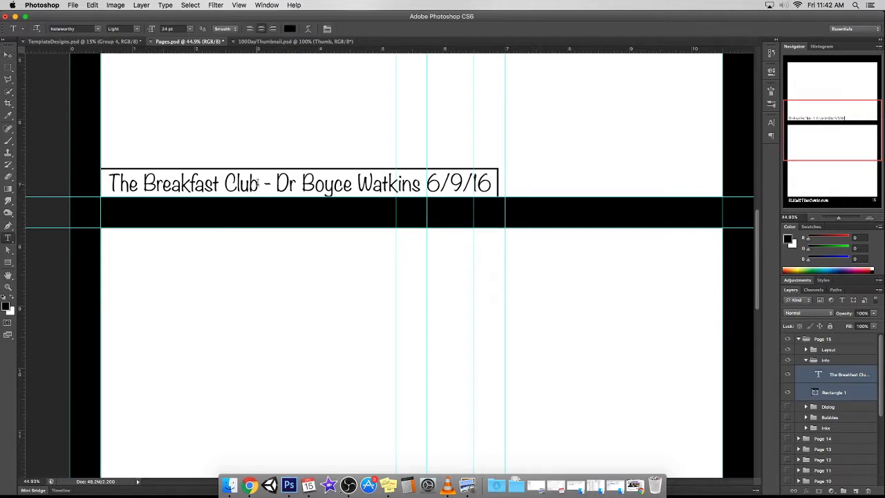
{"action": "left_click", "coordinate": [293, 5]}
{"action": "left_click", "coordinate": [331, 176]}
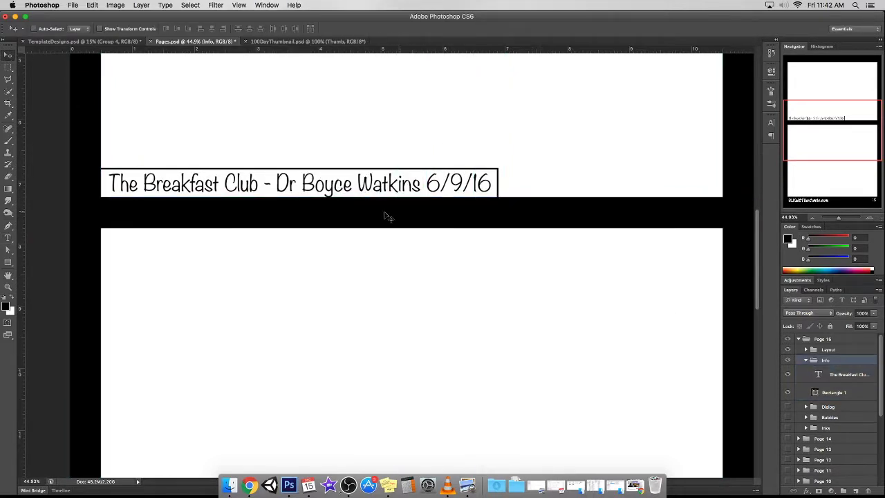
{"action": "left_click", "coordinate": [250, 485]}
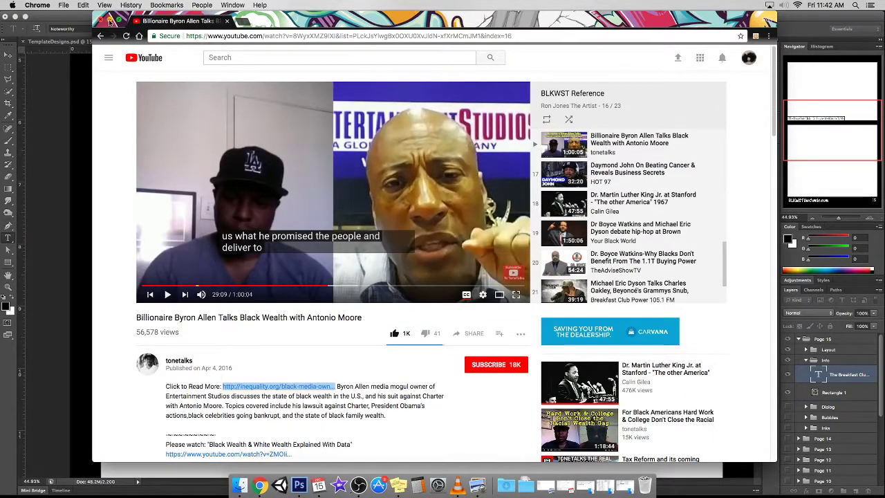
Change the caption's show name to 'Tonetalks' and the date's month to 4
{"action": "left_click", "coordinate": [109, 20]}
{"action": "left_click_drag", "start_coordinate": [109, 184], "coordinate": [260, 184]}
{"action": "type", "text": "Tonetalks"}
{"action": "left_click_drag", "start_coordinate": [401, 184], "coordinate": [386, 184]}
{"action": "type", "text": "4"}
{"action": "key", "text": "super+Tab"}
Replace the guest's name with the video's guest, narrow the text box, and commit
{"action": "left_click", "coordinate": [108, 22]}
{"action": "left_click_drag", "start_coordinate": [251, 182], "coordinate": [415, 182]}
{"action": "type", "text": "Byron Allen"}
{"action": "left_click", "coordinate": [251, 487]}
{"action": "key", "text": "super+Tab"}
{"action": "left_click_drag", "start_coordinate": [498, 192], "coordinate": [370, 194]}
{"action": "left_click", "coordinate": [400, 28]}
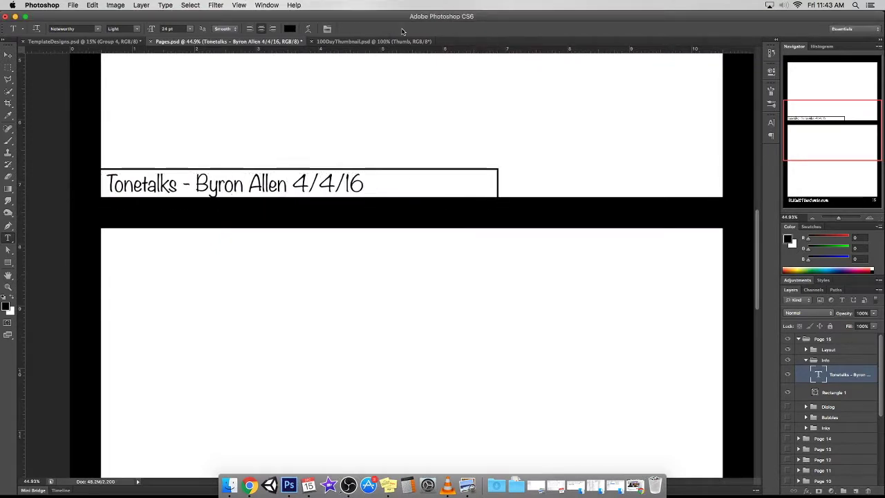
Shrink the caption's Rectangle 1 to fit the shorter text and show the Dialog group
{"action": "left_click", "coordinate": [834, 392]}
{"action": "left_click_drag", "start_coordinate": [498, 197], "coordinate": [370, 197]}
{"action": "left_click_drag", "start_coordinate": [841, 220], "coordinate": [837, 220]}
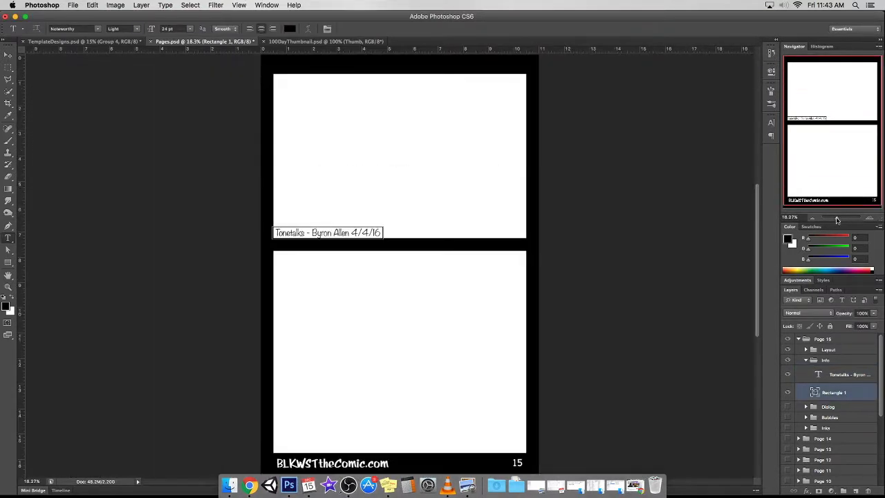
{"action": "left_click", "coordinate": [806, 360]}
{"action": "left_click", "coordinate": [787, 371]}
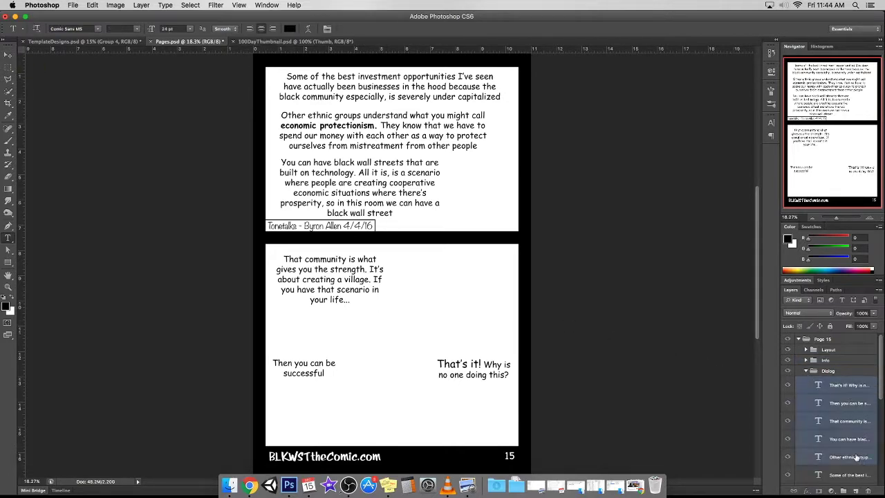
Replace the top panel's dialog with the four-major-challenges quote, starting '#1 end slavery'
{"action": "left_click", "coordinate": [284, 104]}
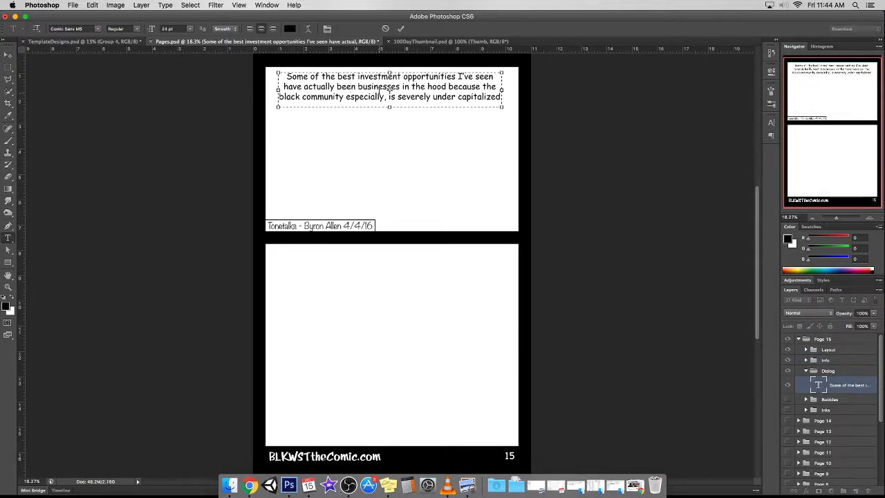
{"action": "key", "text": "ctrl+a"}
{"action": "type", "text": "Coretta Scott Kind"}
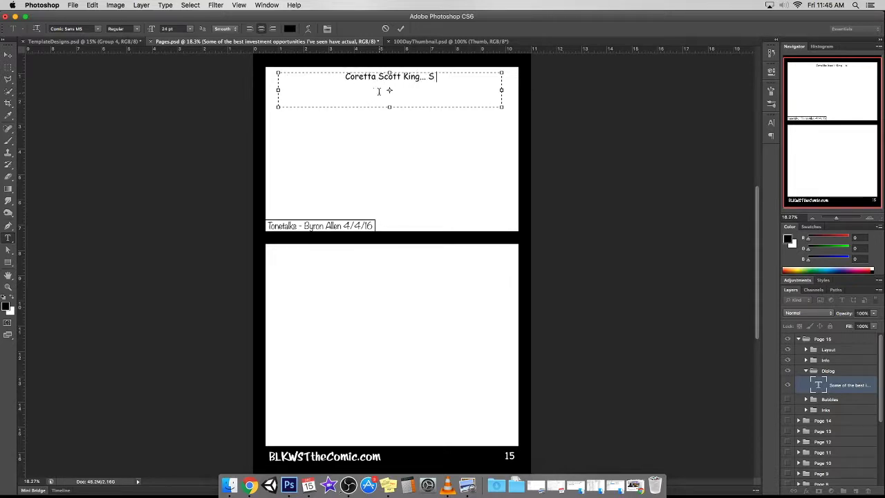
{"action": "type", "text": "he shared with me"}
{"action": "key", "text": "ctrl+plus"}
{"action": "type", "text": ", as black p"}
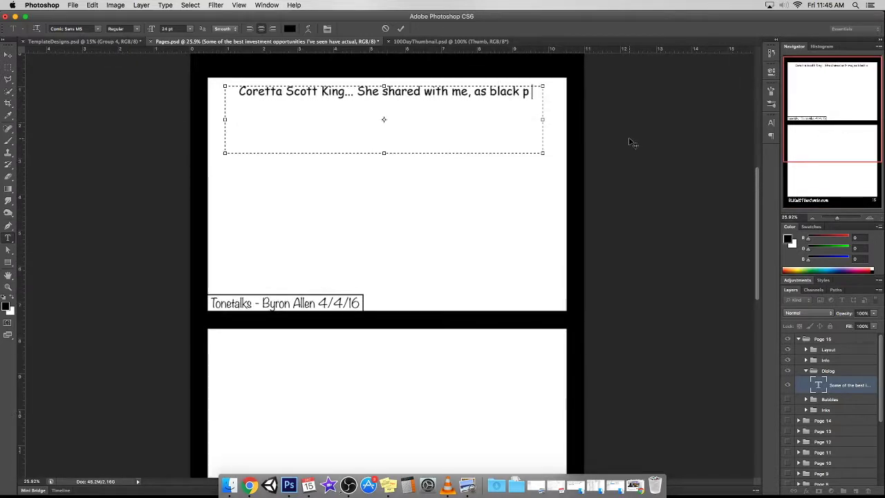
{"action": "type", "text": "eople we had four major challenges. #1 end slavery"}
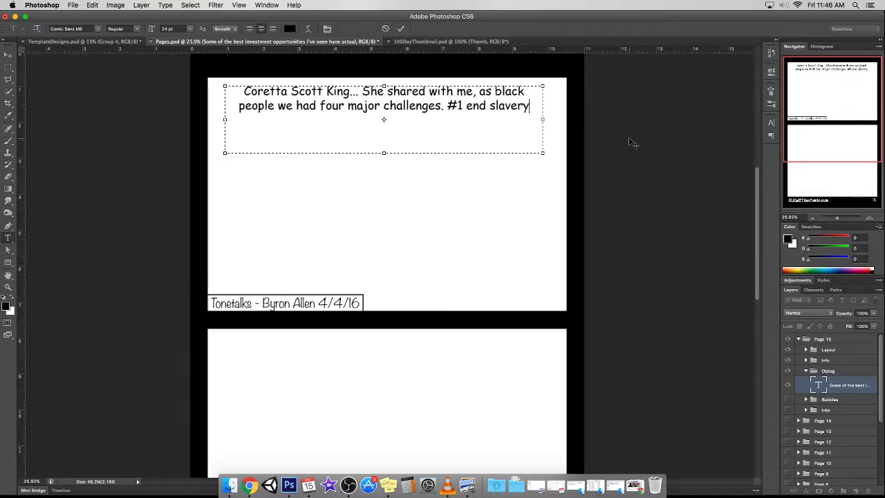
{"action": "key", "text": "BackSpace"}
{"action": "key", "text": "Return"}
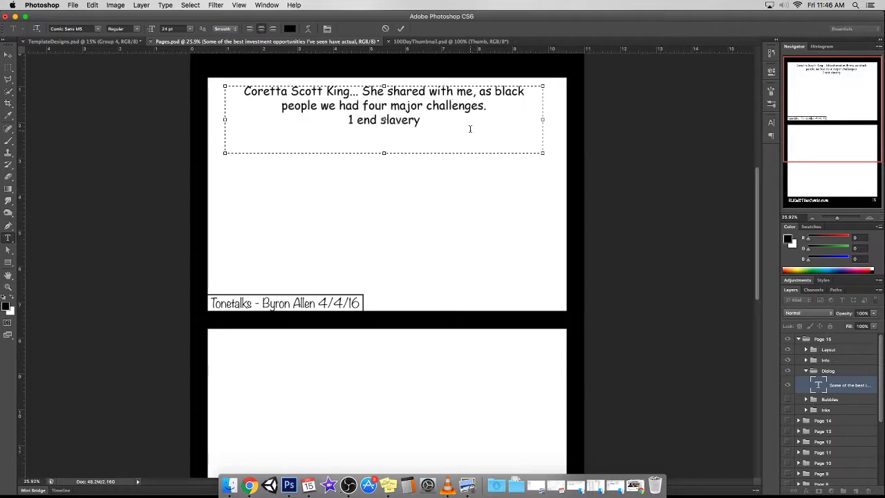
{"action": "type", "text": "#2"}
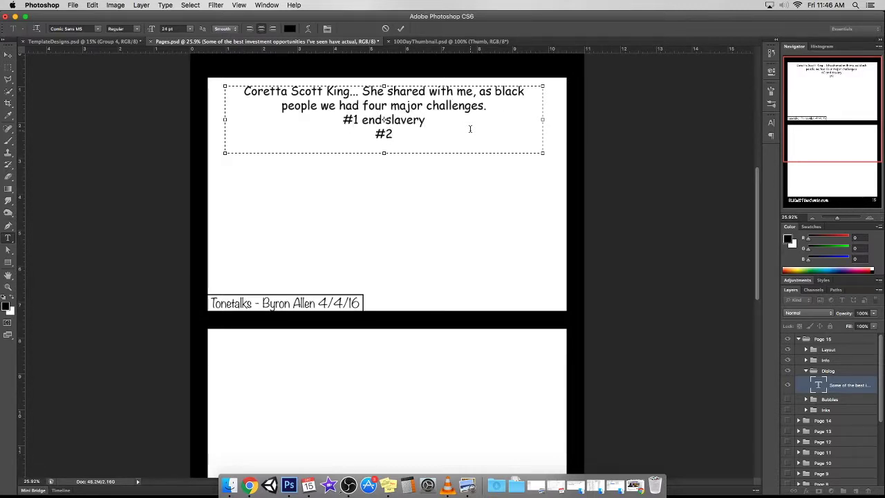
{"action": "type", "text": " end jim crow"}
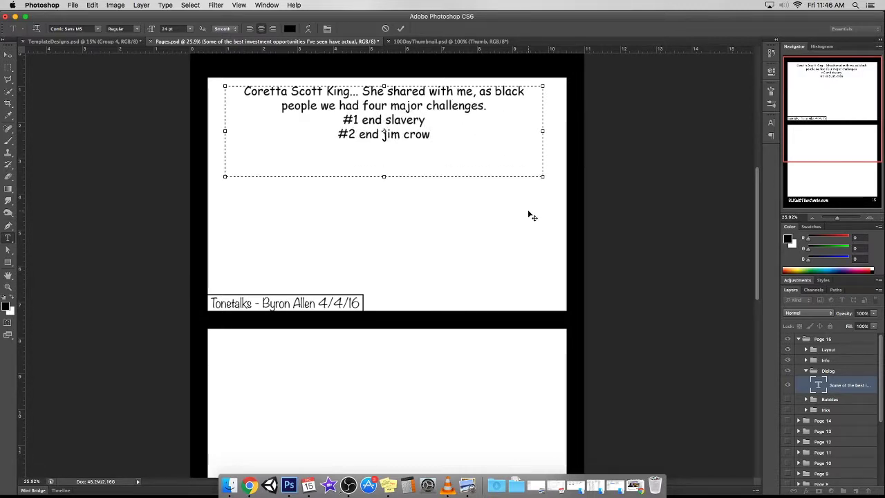
{"action": "type", "text": "chieve civil rights"}
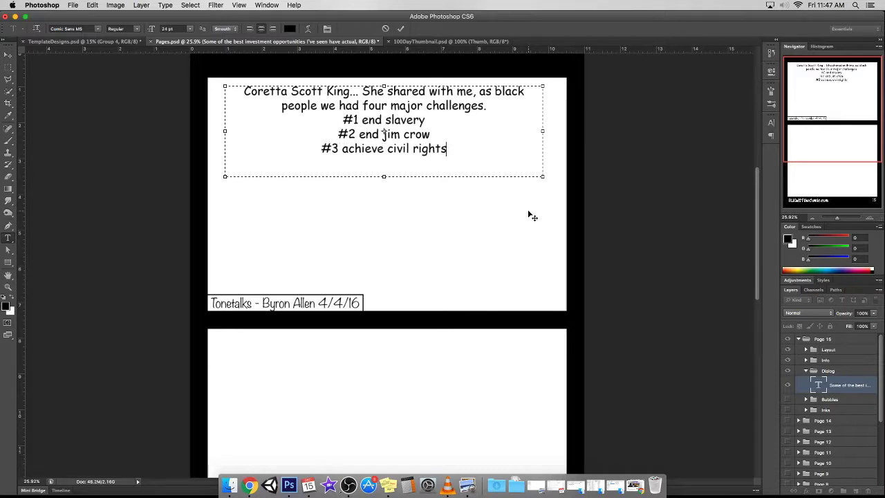
{"action": "type", "text": " they"}
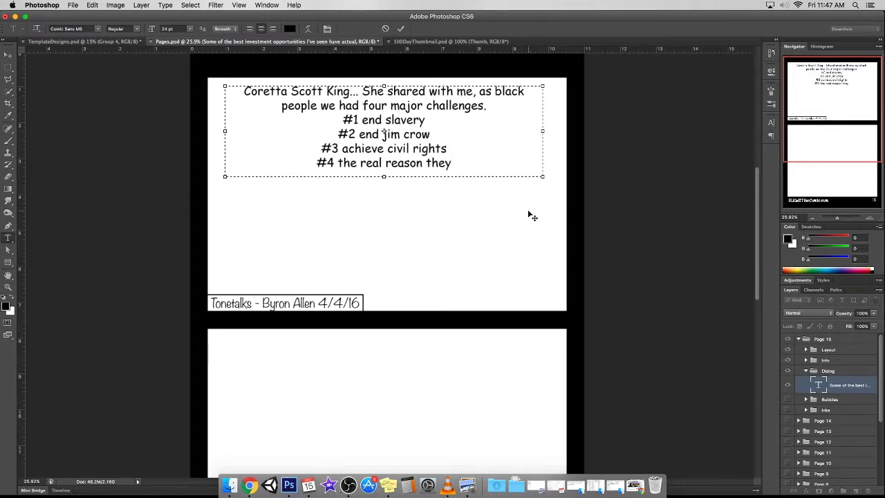
{"action": "type", "text": "..."}
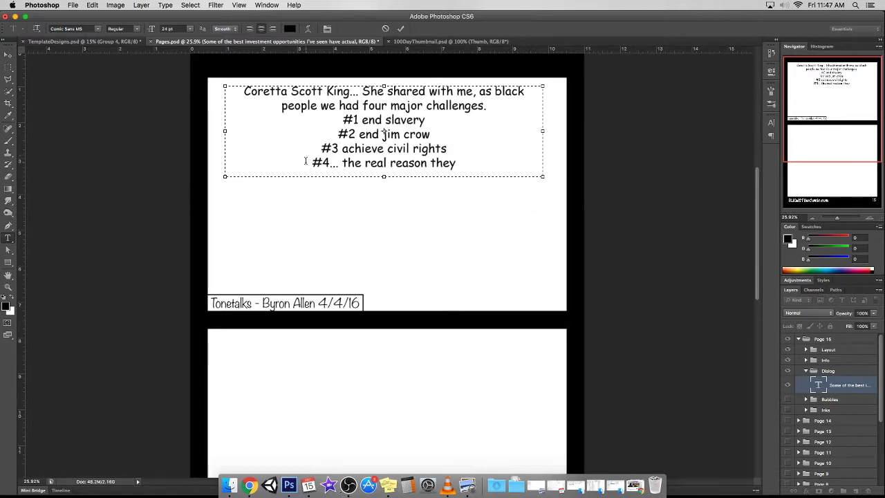
Add 'and' before #4, extend the ending through 'economic inclusion', and enlarge the text box
{"action": "left_click", "coordinate": [305, 161]}
{"action": "type", "text": "and"}
{"action": "key", "text": "End"}
{"action": "type", "text": "killed my Martin"}
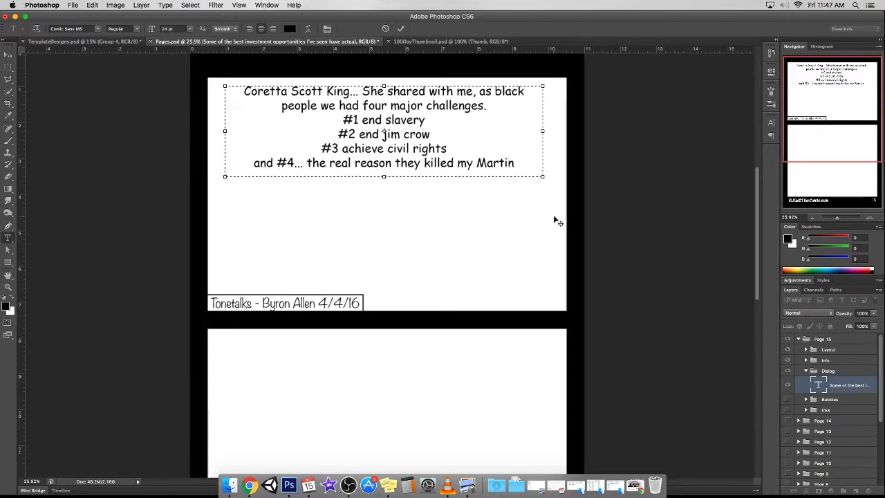
{"action": "type", "text": ","}
{"action": "left_click_drag", "start_coordinate": [384, 176], "coordinate": [384, 191]}
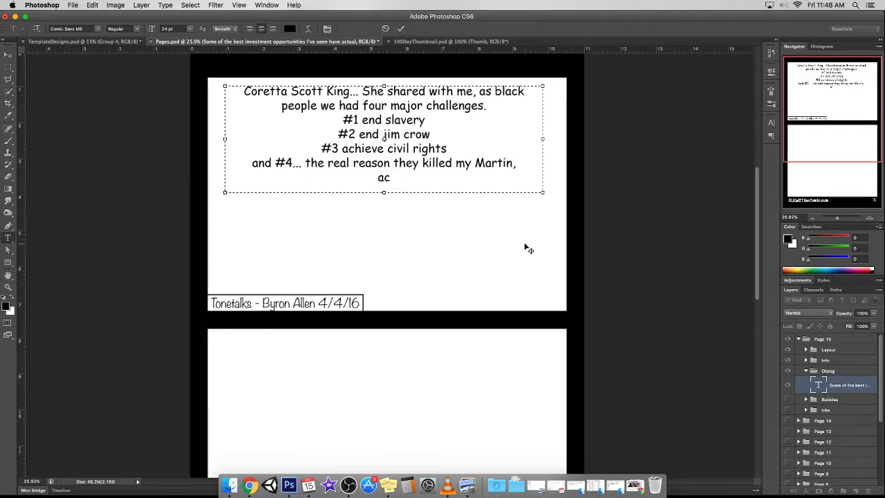
{"action": "type", "text": "hieve economic inclusion"}
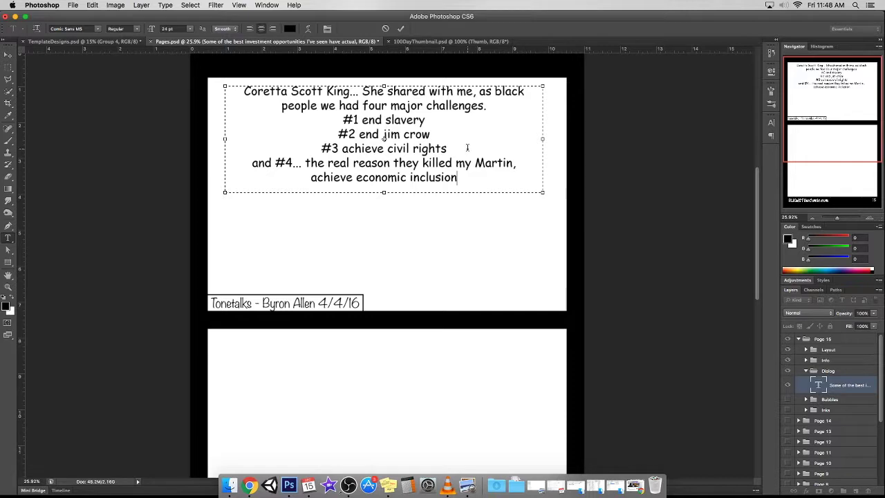
Make the last line 'achieve economic inclusion' bold and commit the text
{"action": "key", "text": "shift+Home"}
{"action": "left_click", "coordinate": [114, 28]}
{"action": "left_click", "coordinate": [114, 43]}
{"action": "type", "text": ","}
{"action": "key", "text": "super+Return"}
Join the #2 and #3 challenge lines onto the #1 line and commit the dialog
{"action": "left_click", "coordinate": [337, 134]}
{"action": "key", "text": "BackSpace"}
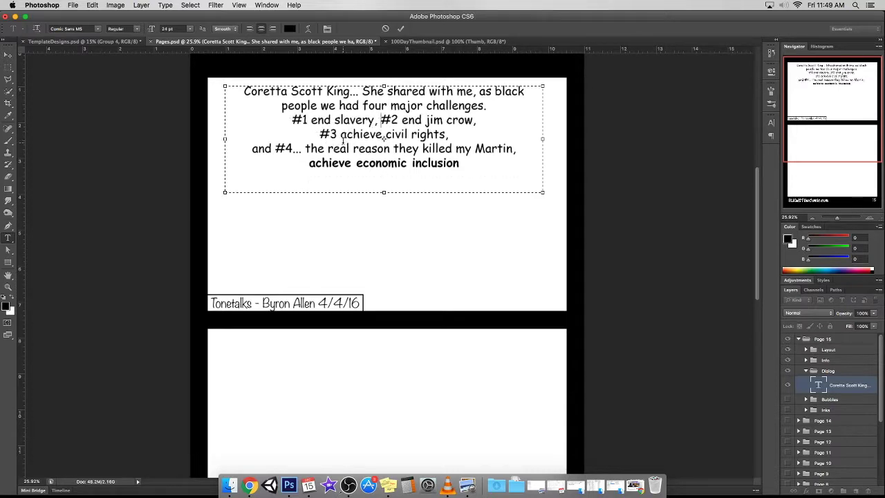
{"action": "key", "text": "BackSpace"}
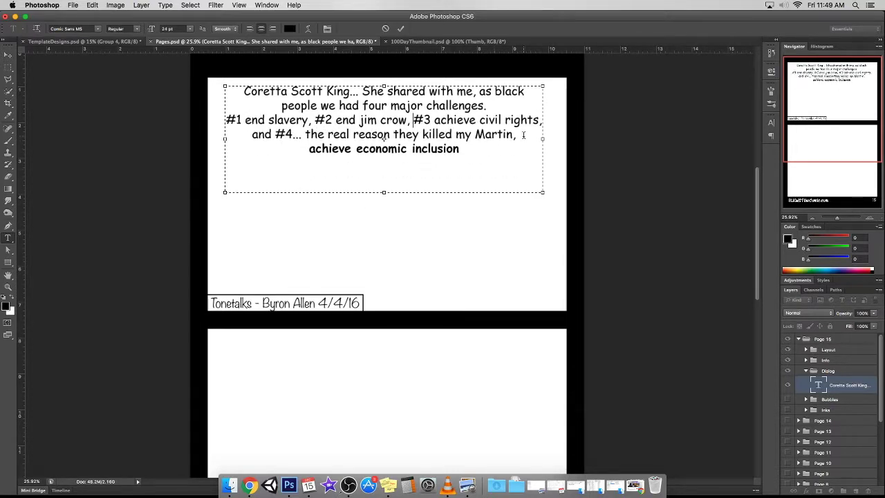
{"action": "left_click", "coordinate": [400, 28]}
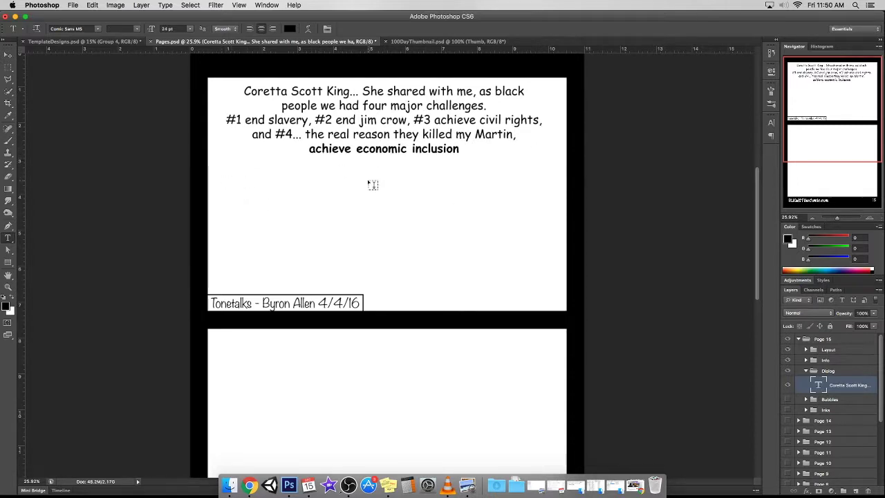
{"action": "left_click_drag", "start_coordinate": [230, 189], "coordinate": [542, 265]}
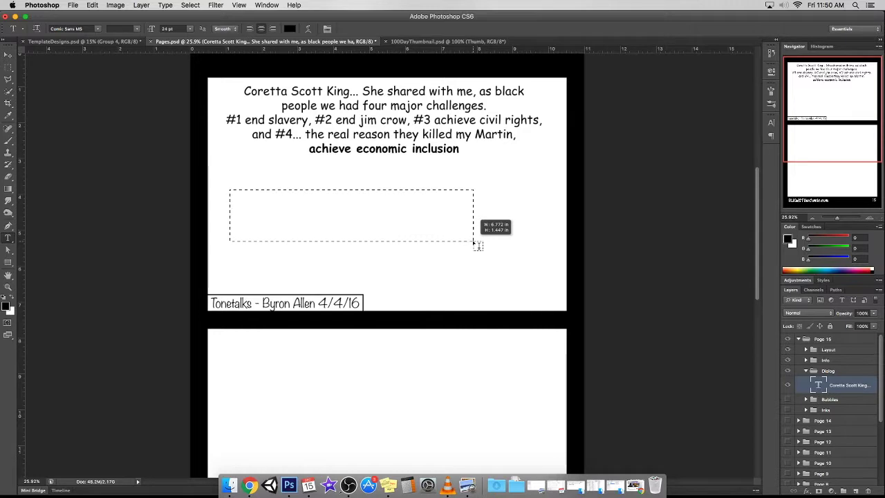
Type the entrepreneur paragraph about racial discrimination and contracting, reshaped into a narrow six-line block
{"action": "type", "text": "As anAfrican American entrepreneur to suti"}
{"action": "key", "text": "BackSpace"}
{"action": "key", "text": "BackSpace"}
{"action": "type", "text": "it the first African A"}
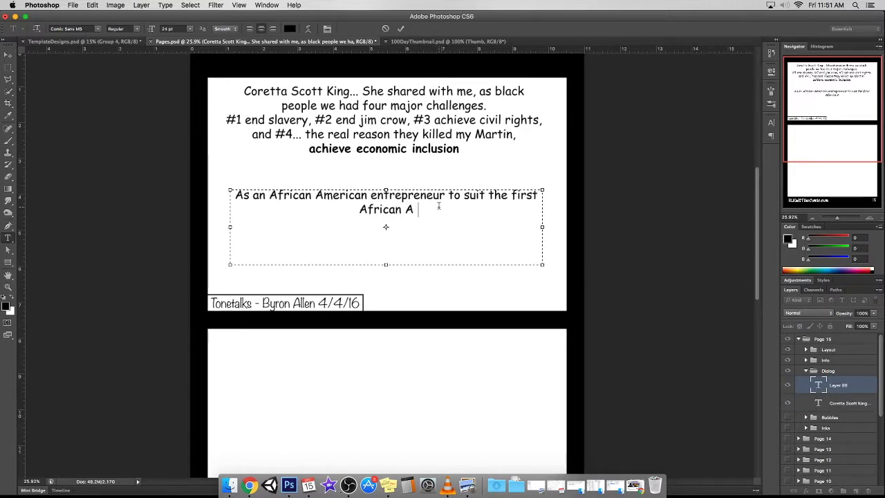
{"action": "type", "text": "merican president of the United States for "}
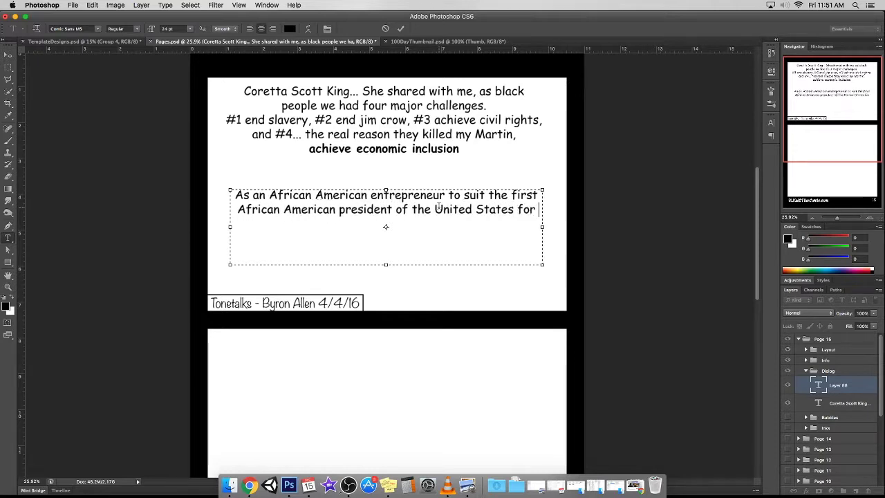
{"action": "type", "text": "racial discrimination and contracting, there is a severe problem"}
{"action": "left_click_drag", "start_coordinate": [230, 226], "coordinate": [208, 228]}
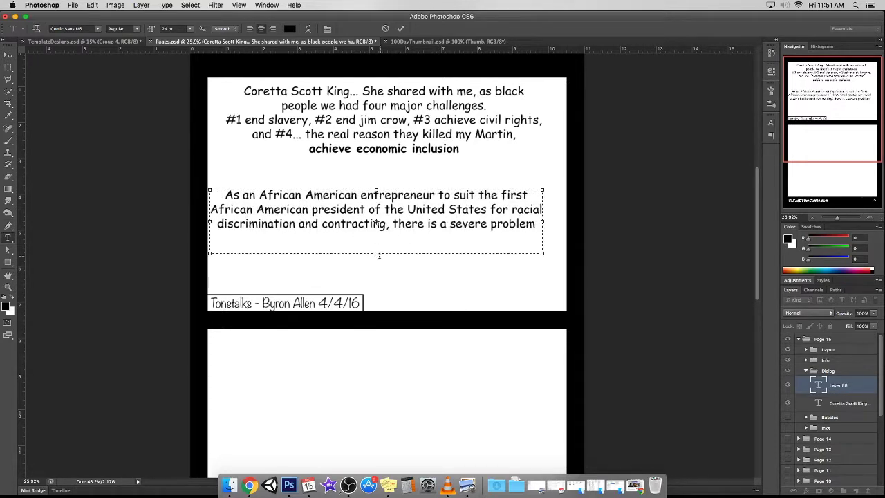
{"action": "left_click_drag", "start_coordinate": [391, 166], "coordinate": [391, 154], "text": "ctrl"}
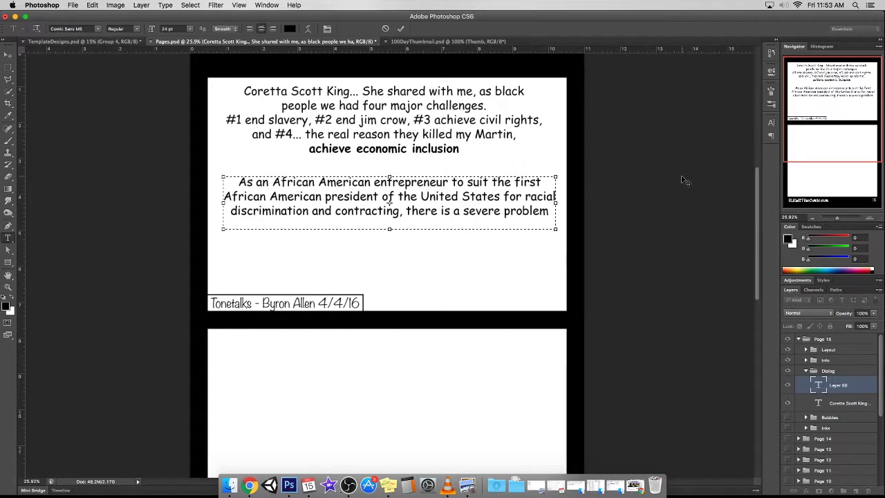
{"action": "left_click_drag", "start_coordinate": [556, 229], "coordinate": [405, 277]}
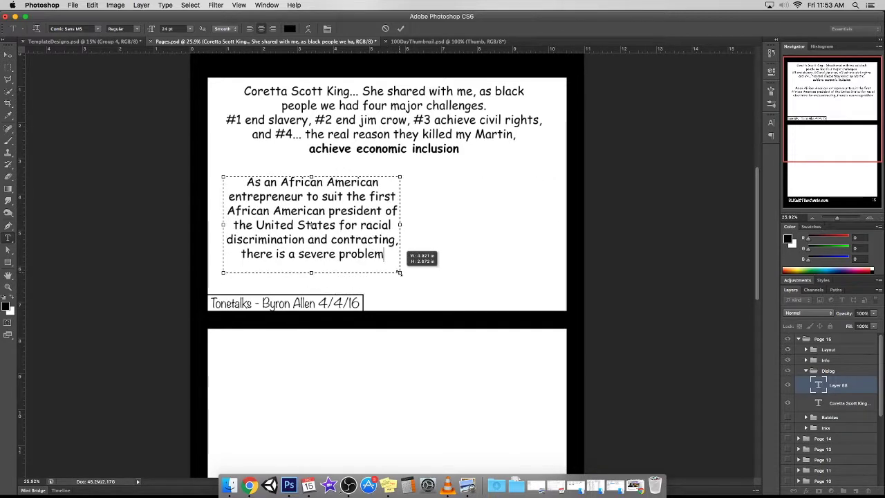
{"action": "key", "text": "ctrl+Return"}
{"action": "scroll", "coordinate": [229, 169], "scroll_direction": "down", "scroll_amount": 4}
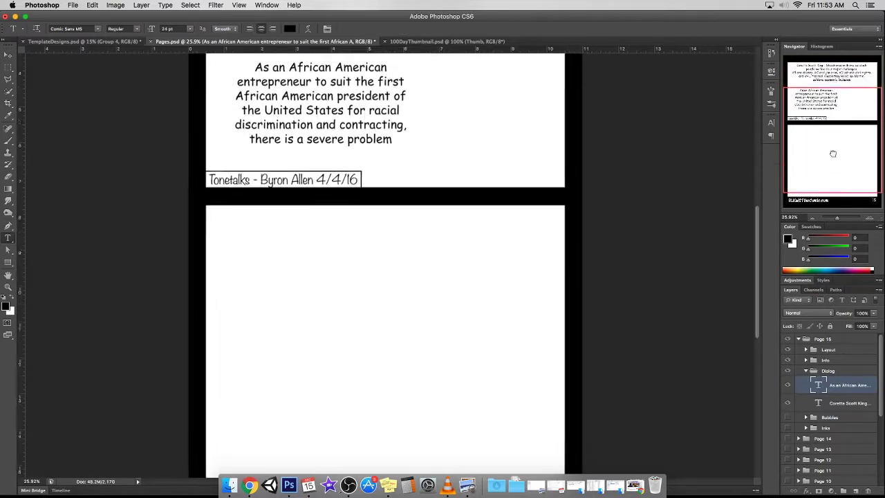
Type the Civil Rights Act 1866 quote into a new paragraph box, writing 150 as 'a hundred and fifty'
{"action": "scroll", "coordinate": [228, 169], "scroll_direction": "down", "scroll_amount": 2}
{"action": "left_click_drag", "start_coordinate": [230, 162], "coordinate": [546, 276]}
{"action": "type", "text": "Civil Rights"}
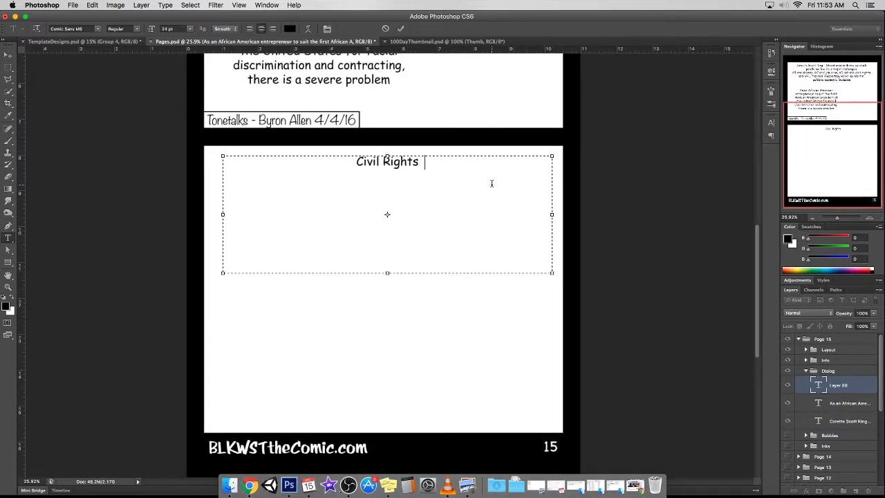
{"action": "type", "text": "Act 1866, section 1981. It was put on the books to protect "}
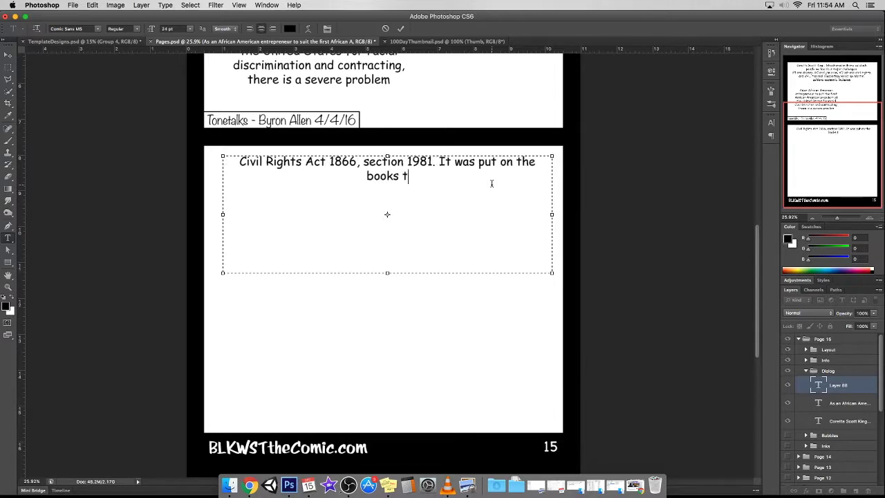
{"action": "type", "text": "newly freed slaves, 150"}
{"action": "key", "text": "BackSpace"}
{"action": "key", "text": "BackSpace"}
{"action": "key", "text": "BackSpace"}
{"action": "type", "text": "a hundred and fifty"}
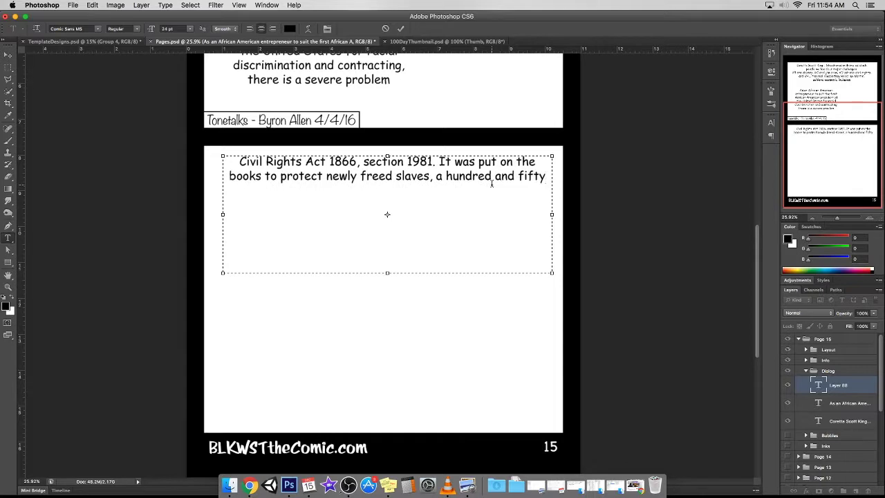
{"action": "type", "text": " years ago, to make sure that we had economic inclusion"}
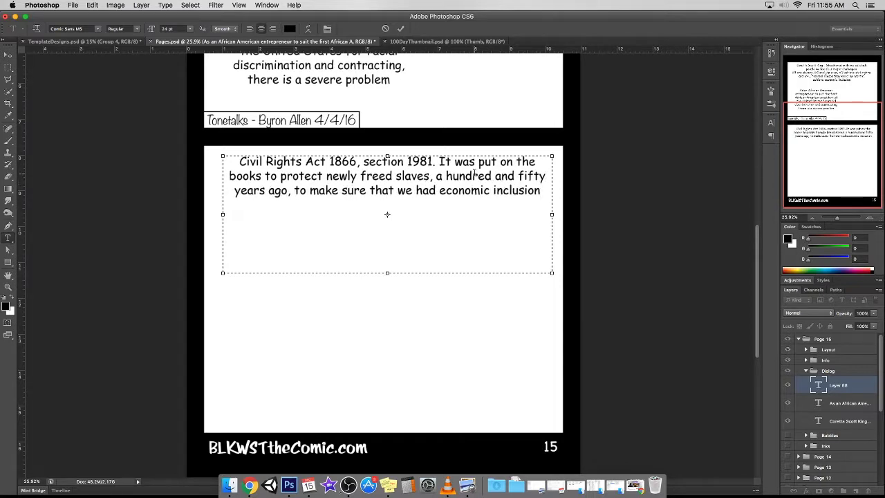
{"action": "type", "text": ". Because"}
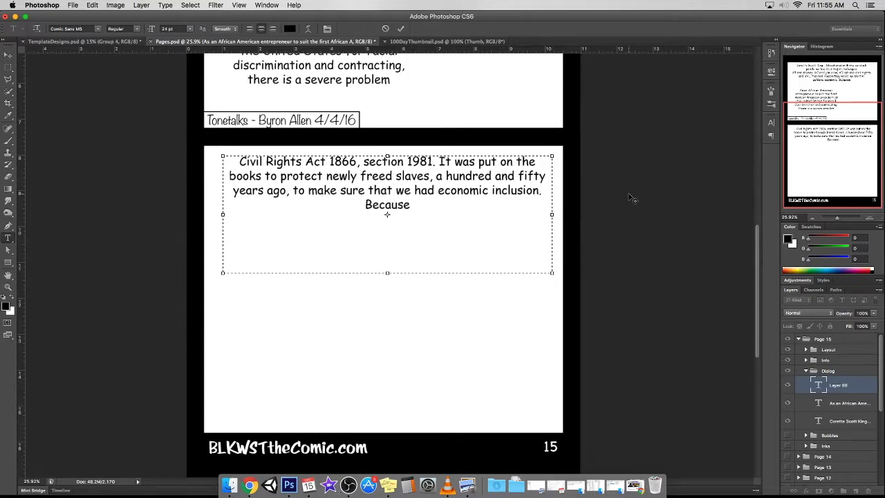
{"action": "type", "text": " they knew, a hundred and fifty years ago"}
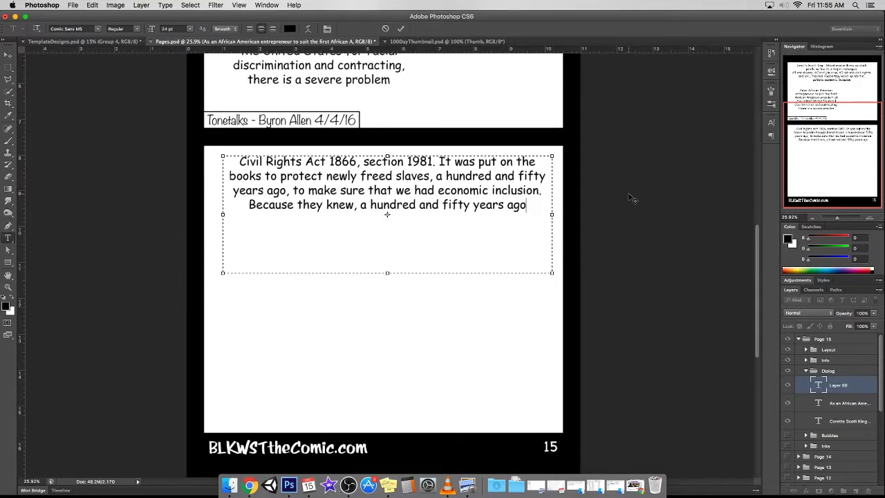
{"action": "type", "text": ", we weren't gonna get that economic inclusion. And here we are today, we still haven't achieved it"}
Shrink the caption box to fit the quote, commit it, and draw a new text box below
{"action": "left_click_drag", "start_coordinate": [387, 273], "coordinate": [387, 256]}
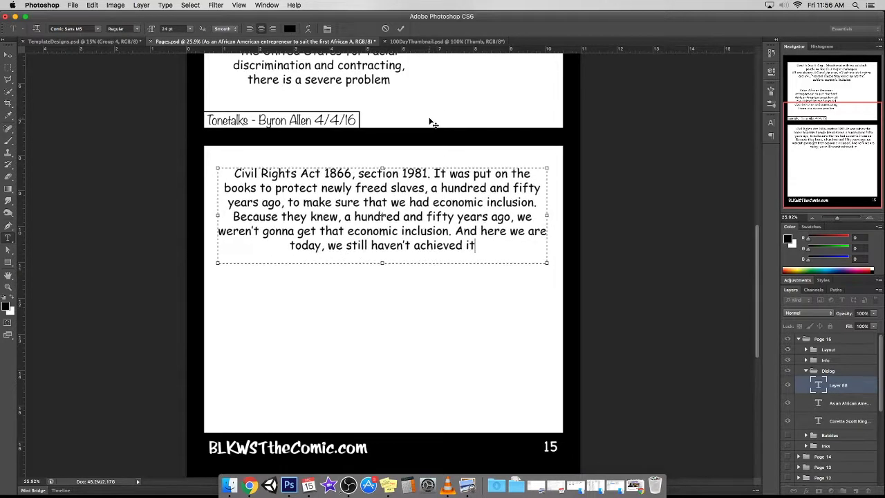
{"action": "scroll", "coordinate": [625, 379], "scroll_direction": "up", "scroll_amount": 5}
{"action": "left_click", "coordinate": [830, 165]}
{"action": "left_click", "coordinate": [255, 273]}
{"action": "left_click_drag", "start_coordinate": [261, 274], "coordinate": [527, 355]}
Type the 'This is gold, a black billionaire…' reply through 'a solid team here', resizing its box to fit
{"action": "left_click", "coordinate": [830, 152]}
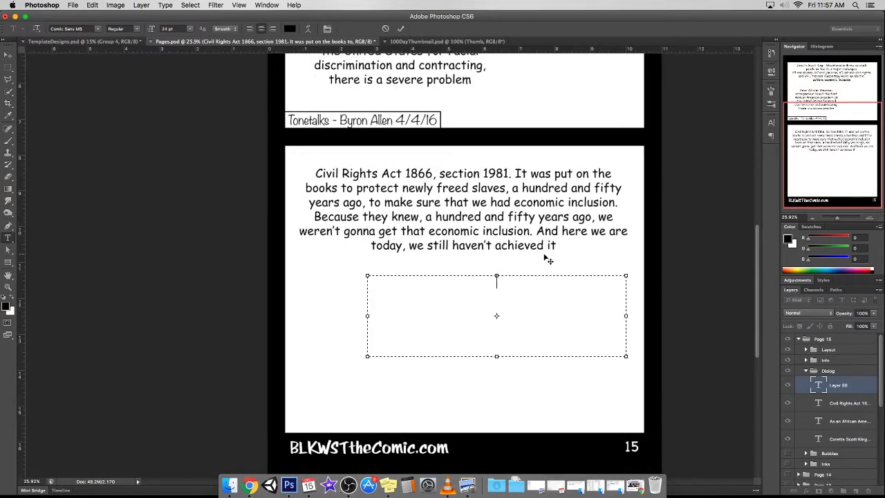
{"action": "type", "text": "This is goid, a black billionaire who understands the fight for black owned opportunities, and not a"}
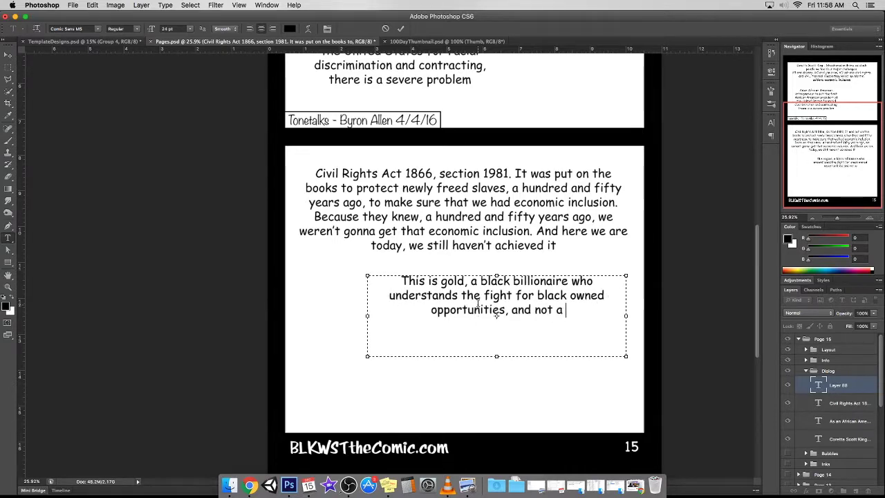
{"action": "type", "text": "fraid to get in front of it. I have to add Byron to the list, his "}
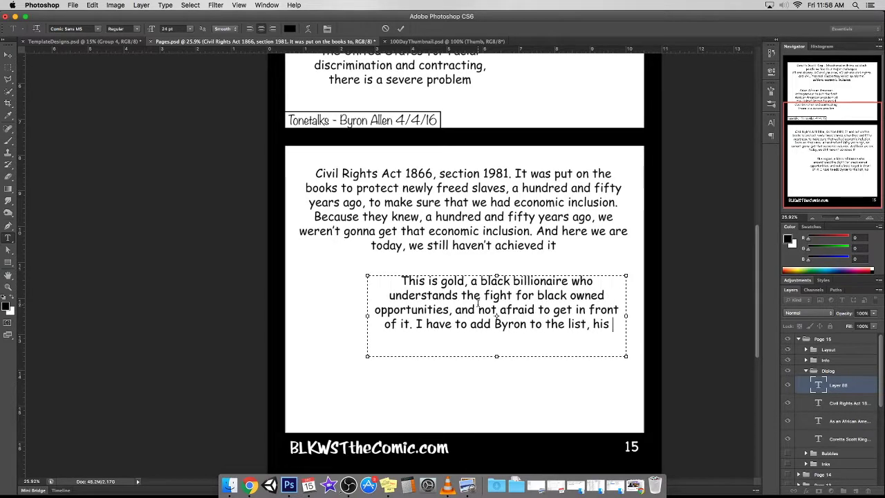
{"action": "type", "text": "TV and distribution businesses will cover what's"}
{"action": "left_click_drag", "start_coordinate": [367, 357], "coordinate": [348, 385]}
{"action": "type", "text": "missing. I'm excited man, I think we got a solid team here"}
{"action": "left_click_drag", "start_coordinate": [627, 385], "coordinate": [533, 400]}
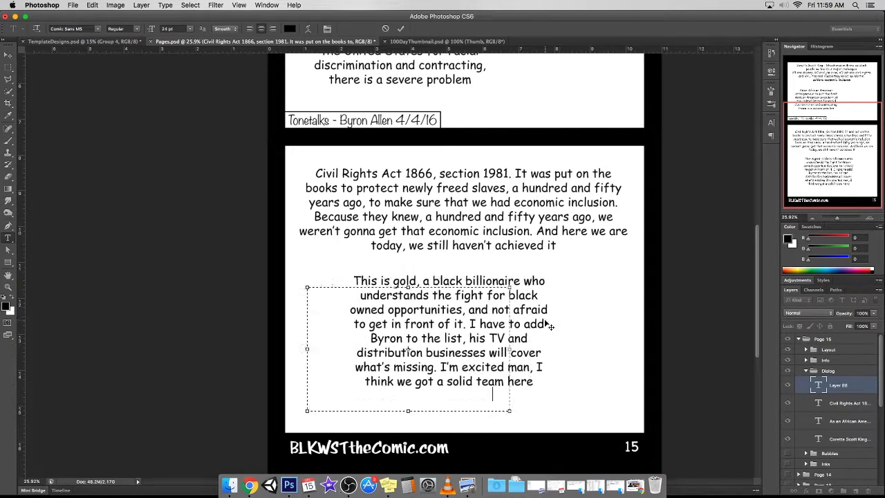
{"action": "left_click_drag", "start_coordinate": [839, 218], "coordinate": [837, 219]}
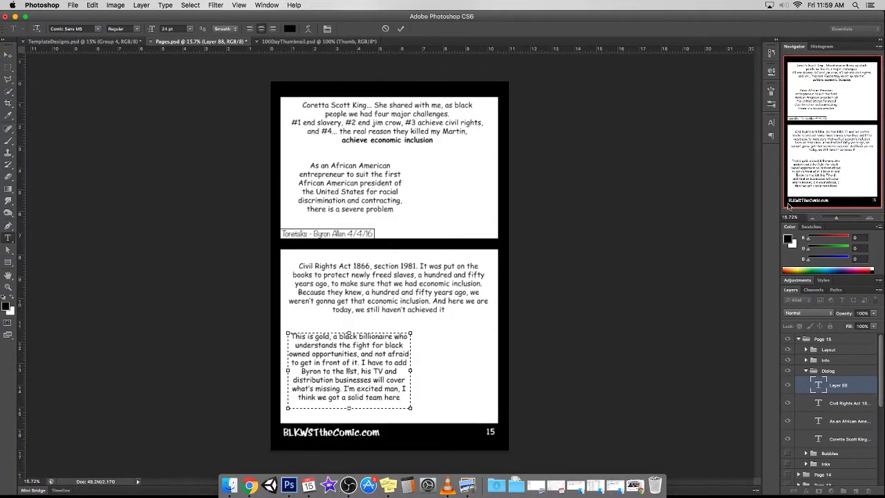
Widen the 'This is gold' box and shift it and the Civil Rights text into place
{"action": "left_click_drag", "start_coordinate": [411, 371], "coordinate": [510, 367]}
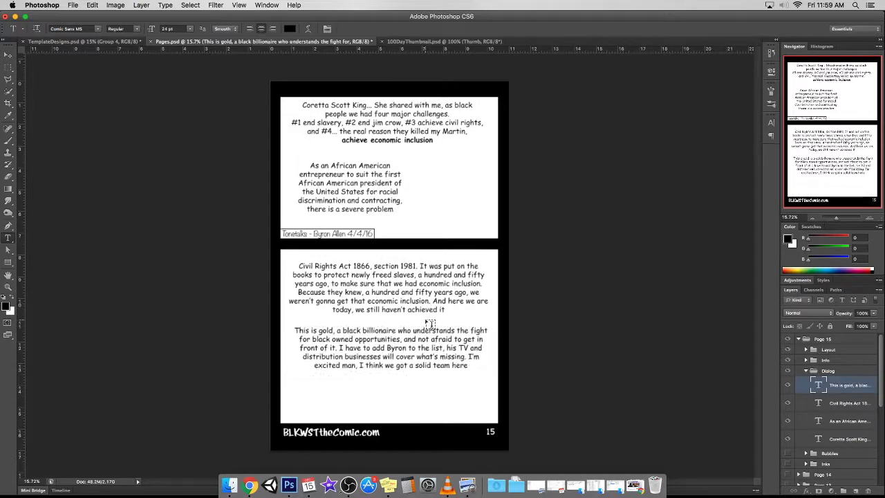
{"action": "key", "text": "ctrl+Return"}
{"action": "key", "text": "v"}
{"action": "left_click_drag", "start_coordinate": [384, 290], "coordinate": [385, 282]}
{"action": "left_click_drag", "start_coordinate": [460, 354], "coordinate": [413, 367]}
{"action": "key", "text": "t"}
{"action": "left_click", "coordinate": [387, 346]}
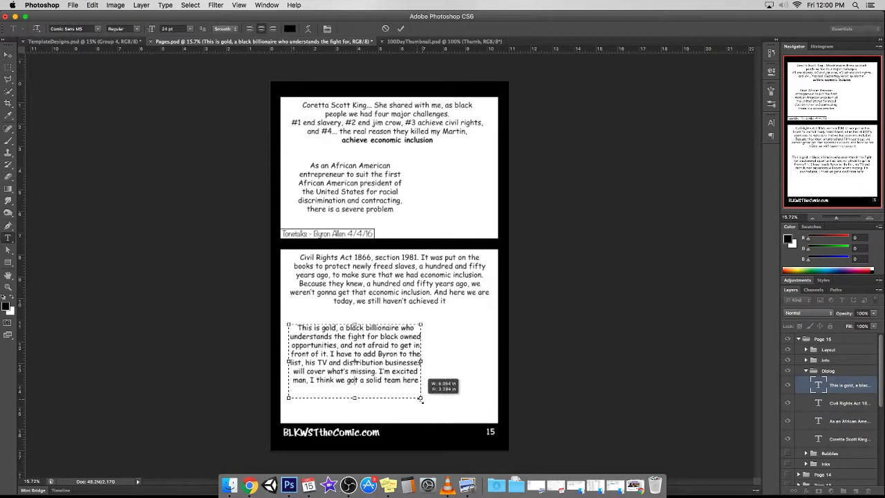
{"action": "left_click_drag", "start_coordinate": [450, 316], "coordinate": [446, 328]}
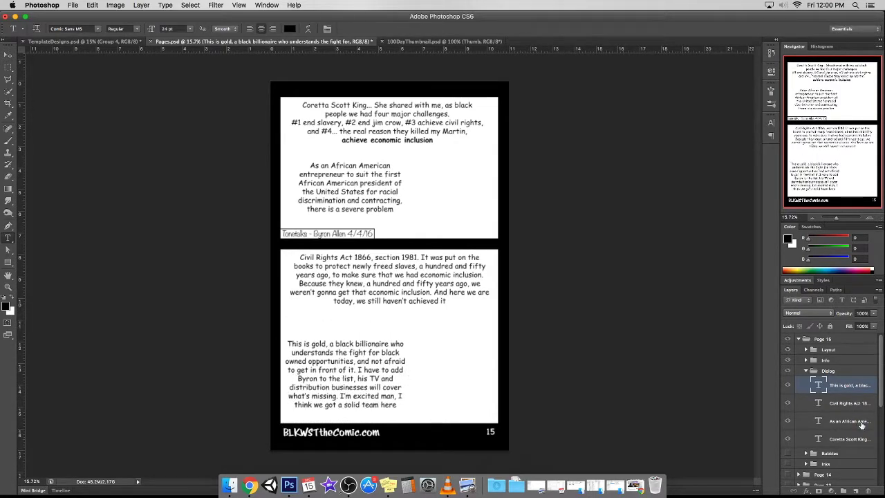
Widen the entrepreneur paragraph to four lines and reposition it, the four-challenges quote and 'This is gold'
{"action": "left_click", "coordinate": [353, 187]}
{"action": "left_click_drag", "start_coordinate": [405, 187], "coordinate": [493, 187]}
{"action": "left_click_drag", "start_coordinate": [381, 138], "coordinate": [424, 131]}
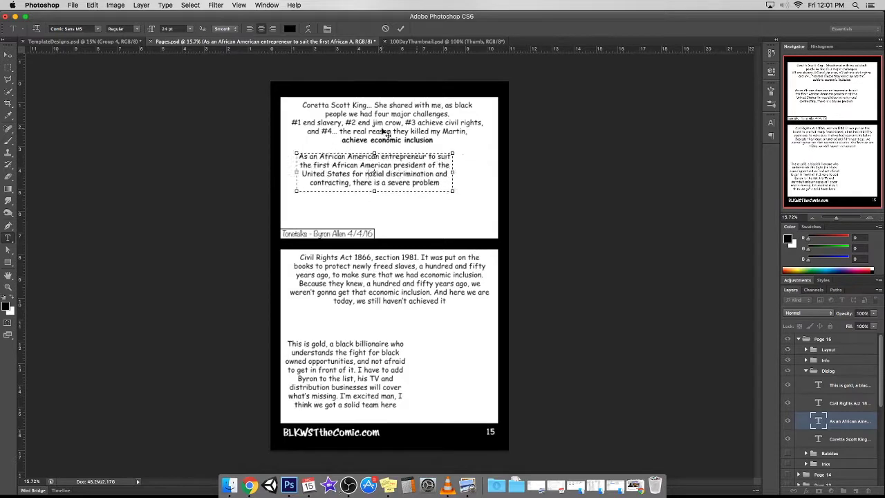
{"action": "left_click", "coordinate": [852, 437]}
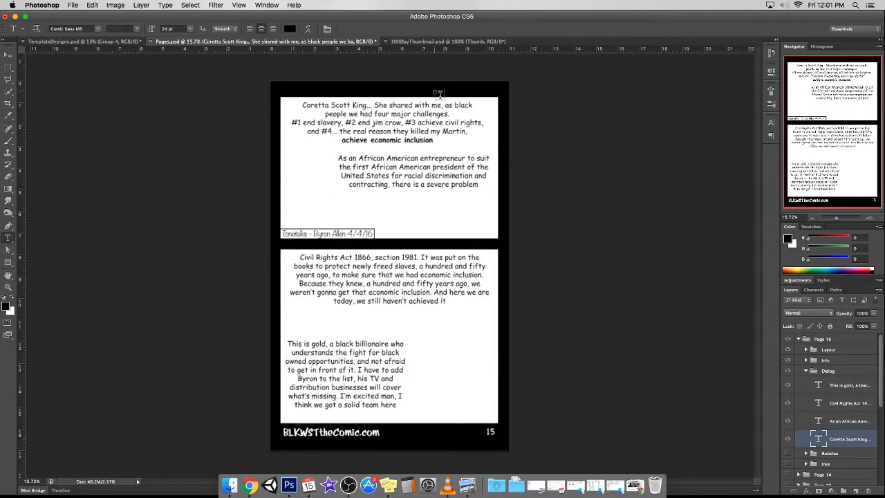
{"action": "key", "text": "v"}
{"action": "left_click_drag", "start_coordinate": [387, 121], "coordinate": [380, 126]}
{"action": "left_click_drag", "start_coordinate": [401, 166], "coordinate": [329, 174]}
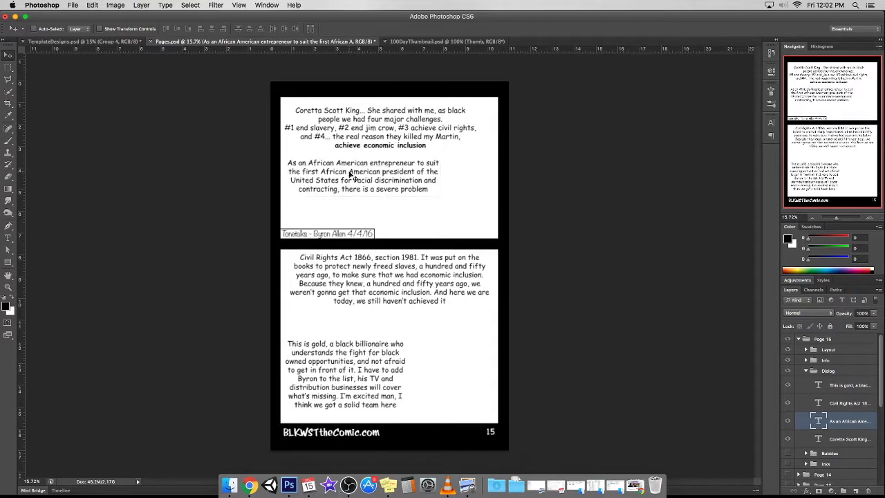
{"action": "left_click_drag", "start_coordinate": [388, 124], "coordinate": [407, 126]}
{"action": "left_click_drag", "start_coordinate": [363, 372], "coordinate": [450, 374]}
{"action": "left_click", "coordinate": [807, 371]}
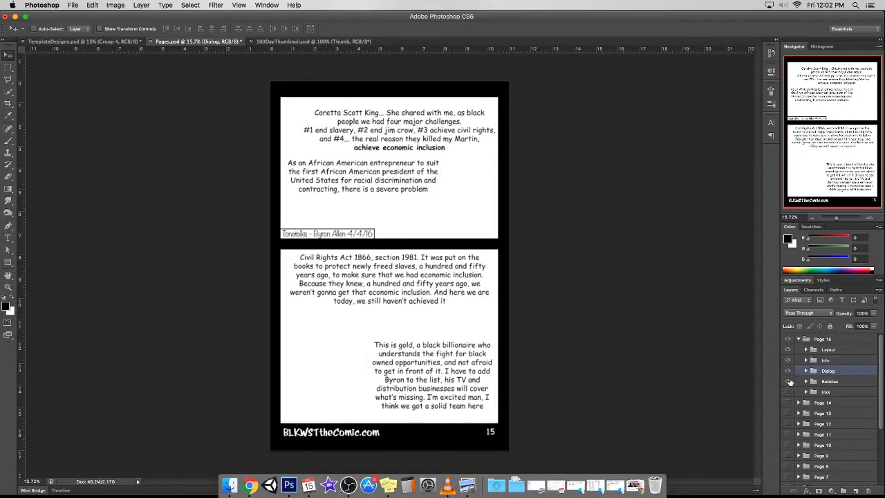
In the Bubbles group, fill a white box behind the top four-challenges quote
{"action": "left_click", "coordinate": [787, 381]}
{"action": "left_click", "coordinate": [806, 381]}
{"action": "key", "text": "m"}
{"action": "mouse_move", "coordinate": [301, 105]}
{"action": "left_mouse_down"}
{"action": "mouse_move", "coordinate": [434, 146]}
{"action": "mouse_move", "coordinate": [498, 153]}
{"action": "mouse_move", "coordinate": [482, 136]}
{"action": "left_mouse_up"}
{"action": "left_click", "coordinate": [92, 5]}
{"action": "key", "text": "Return"}
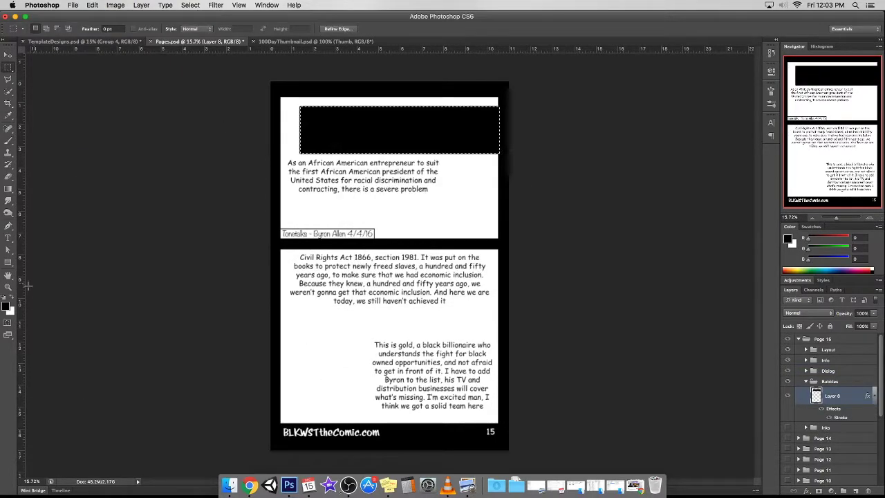
{"action": "key", "text": "x"}
{"action": "left_click", "coordinate": [92, 5]}
{"action": "key", "text": "Return"}
Fill a white box behind the entrepreneur quote
{"action": "left_click_drag", "start_coordinate": [275, 198], "coordinate": [446, 158]}
{"action": "left_click", "coordinate": [92, 5]}
{"action": "left_click", "coordinate": [111, 143]}
{"action": "left_click", "coordinate": [514, 186]}
Fill a white oval bubble behind the 'This is gold' text and deselect
{"action": "left_click_drag", "start_coordinate": [284, 246], "coordinate": [494, 309]}
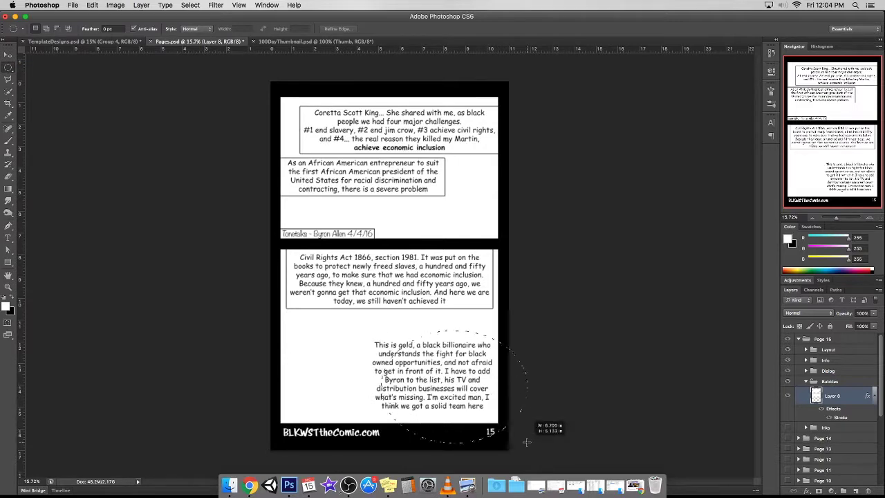
{"action": "mouse_move", "coordinate": [527, 441]}
{"action": "left_mouse_down"}
{"action": "mouse_move", "coordinate": [349, 323]}
{"action": "mouse_move", "coordinate": [503, 426]}
{"action": "left_mouse_up"}
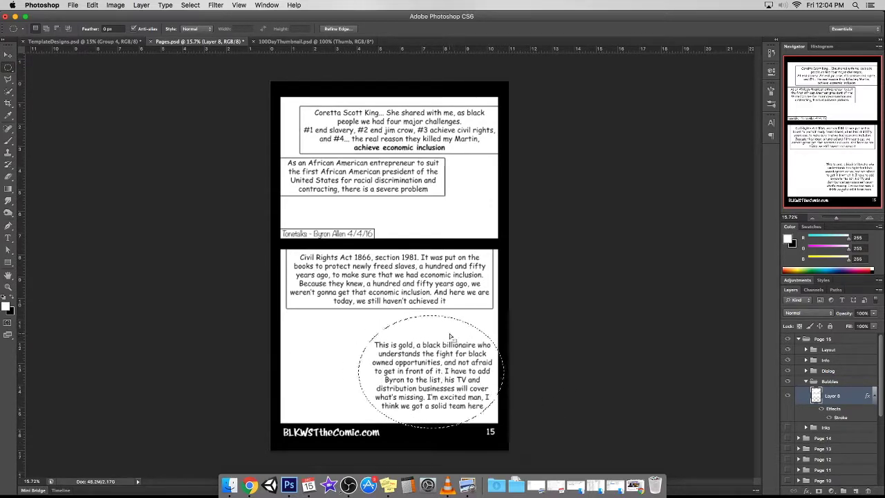
{"action": "left_click", "coordinate": [92, 5]}
{"action": "left_click", "coordinate": [114, 165]}
{"action": "key", "text": "Return"}
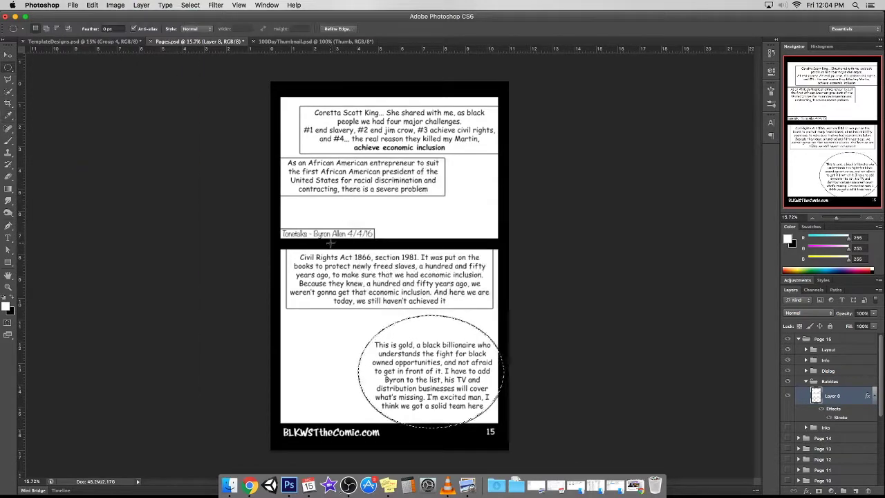
{"action": "left_click", "coordinate": [190, 4]}
{"action": "left_click", "coordinate": [201, 28]}
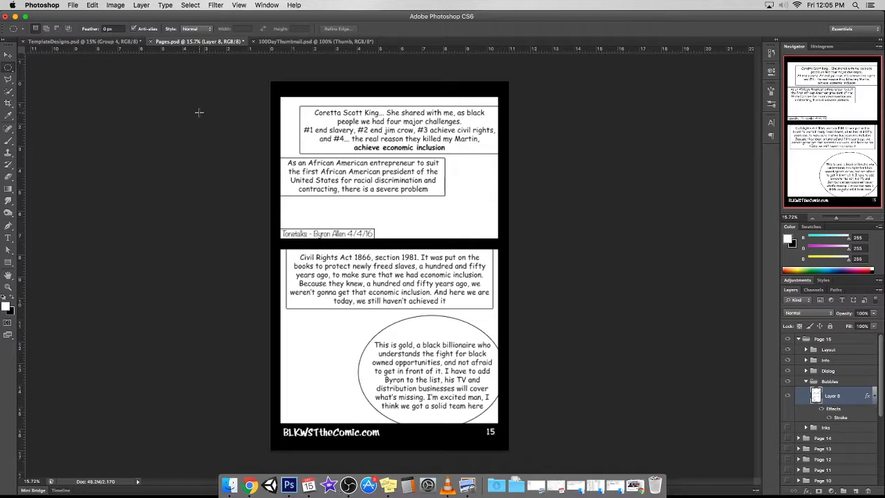
{"action": "left_click", "coordinate": [806, 381]}
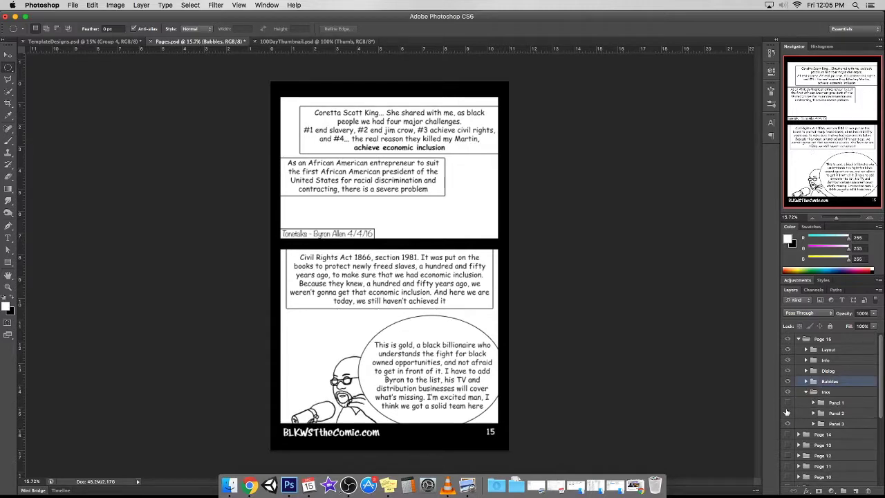
Position the laptop character in the bottom panel of page 15
{"action": "key", "text": "v"}
{"action": "mouse_move", "coordinate": [539, 417]}
{"action": "left_mouse_down"}
{"action": "mouse_move", "coordinate": [569, 153]}
{"action": "mouse_move", "coordinate": [432, 320]}
{"action": "left_mouse_up"}
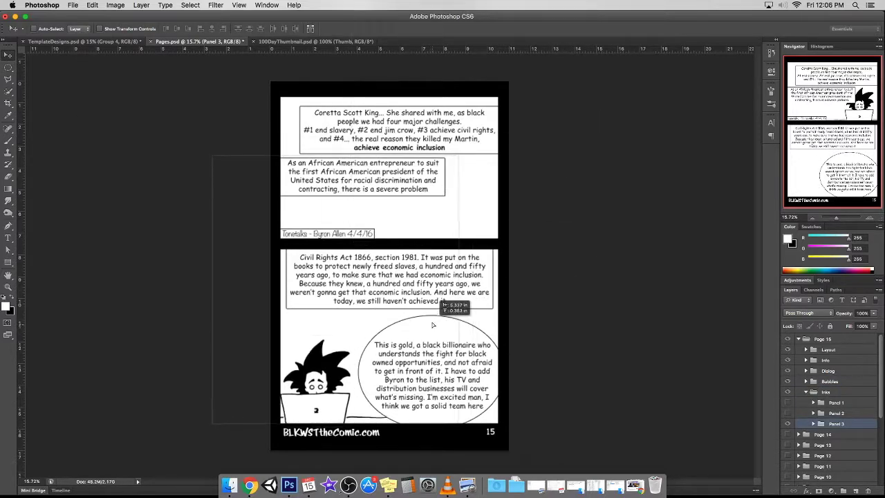
{"action": "left_click_drag", "start_coordinate": [432, 321], "coordinate": [426, 321]}
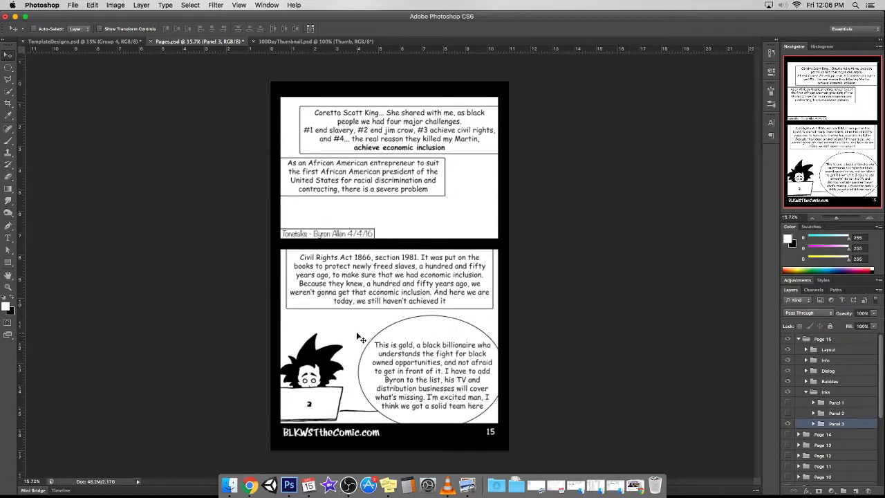
{"action": "double_click", "coordinate": [837, 403]}
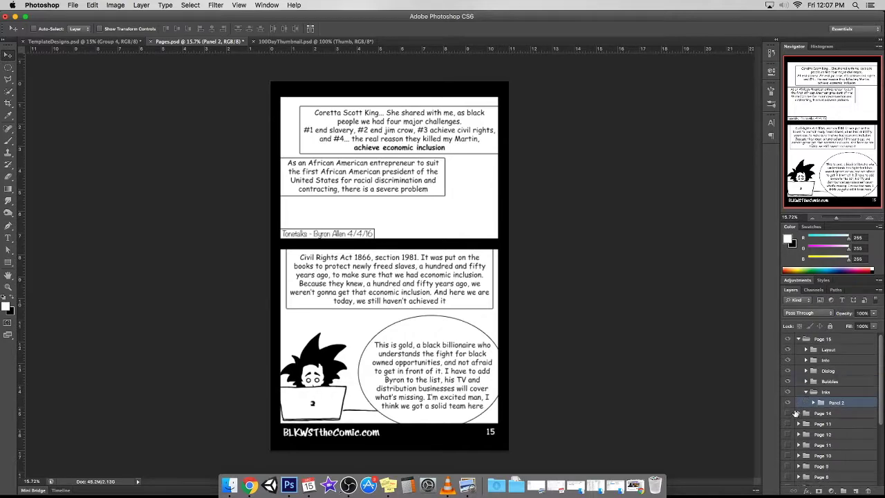
Move page 1's Panel 5 copy into page 15's Inks and place it in the top panel
{"action": "left_click", "coordinate": [787, 339]}
{"action": "scroll", "coordinate": [796, 413], "scroll_direction": "down", "scroll_amount": 5}
{"action": "left_click", "coordinate": [789, 452]}
{"action": "scroll", "coordinate": [801, 374], "scroll_direction": "up", "scroll_amount": 5}
{"action": "left_click", "coordinate": [788, 340]}
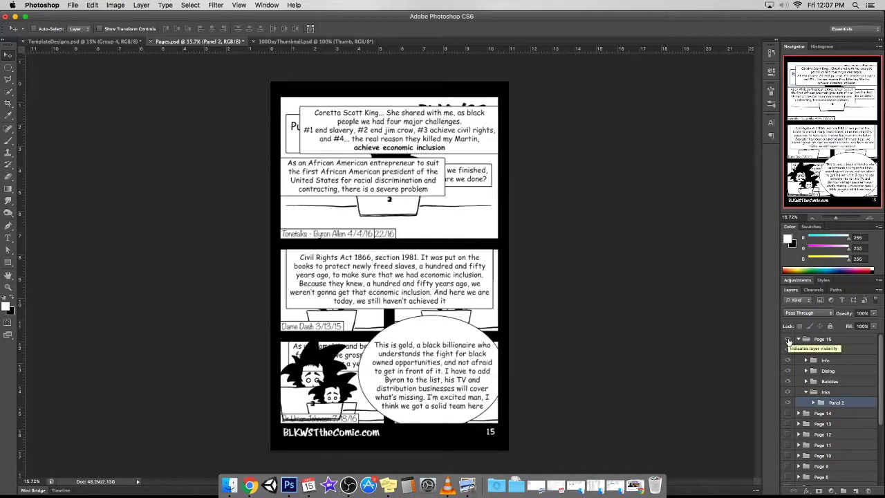
{"action": "left_click", "coordinate": [788, 339]}
{"action": "scroll", "coordinate": [796, 415], "scroll_direction": "down", "scroll_amount": 5}
{"action": "left_click", "coordinate": [799, 452]}
{"action": "mouse_move", "coordinate": [840, 476]}
{"action": "left_mouse_down"}
{"action": "mouse_move", "coordinate": [832, 324]}
{"action": "mouse_move", "coordinate": [830, 401]}
{"action": "left_mouse_up"}
{"action": "mouse_move", "coordinate": [422, 415]}
{"action": "left_mouse_down"}
{"action": "mouse_move", "coordinate": [436, 162]}
{"action": "mouse_move", "coordinate": [443, 159]}
{"action": "left_mouse_up"}
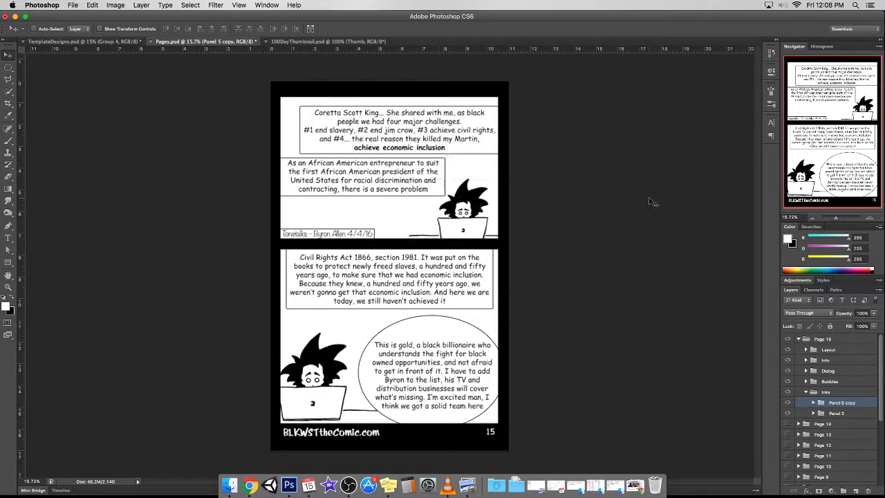
Check page 3's inks, hide Panel 5 copy, reorder the Inks layers and nudge the entrepreneur caption left
{"action": "left_click", "coordinate": [788, 338]}
{"action": "scroll", "coordinate": [830, 415], "scroll_direction": "down", "scroll_amount": 3}
{"action": "left_click", "coordinate": [788, 428]}
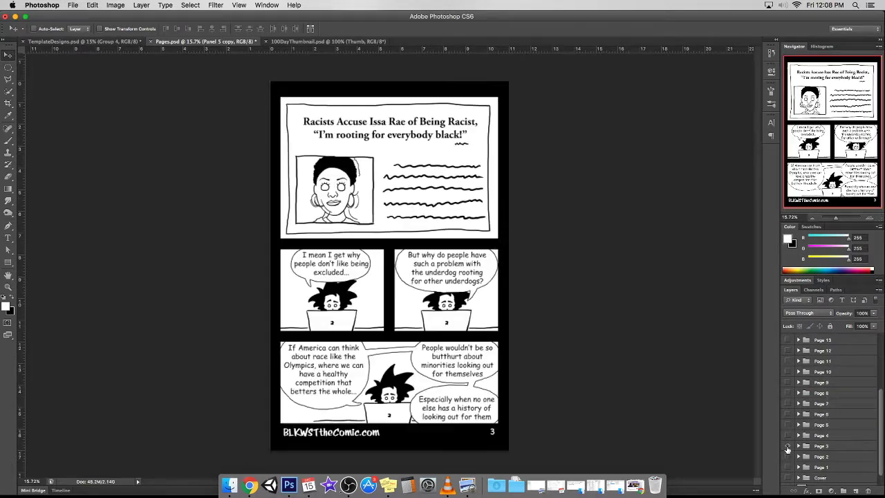
{"action": "left_click", "coordinate": [798, 427]}
{"action": "left_click", "coordinate": [806, 471]}
{"action": "scroll", "coordinate": [830, 415], "scroll_direction": "down", "scroll_amount": 3}
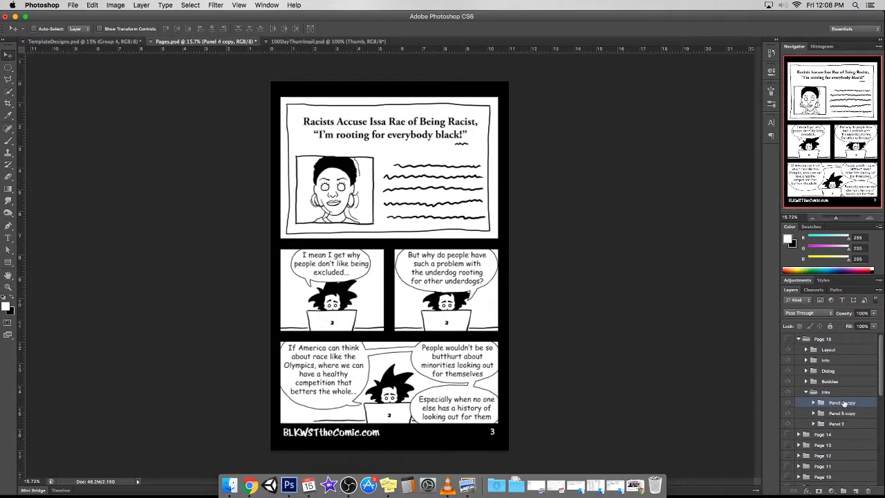
{"action": "key", "text": "ctrl+alt+z"}
{"action": "key", "text": "ctrl+alt+z"}
{"action": "key", "text": "ctrl+alt+z"}
{"action": "key", "text": "ctrl+alt+z"}
{"action": "left_click", "coordinate": [789, 413]}
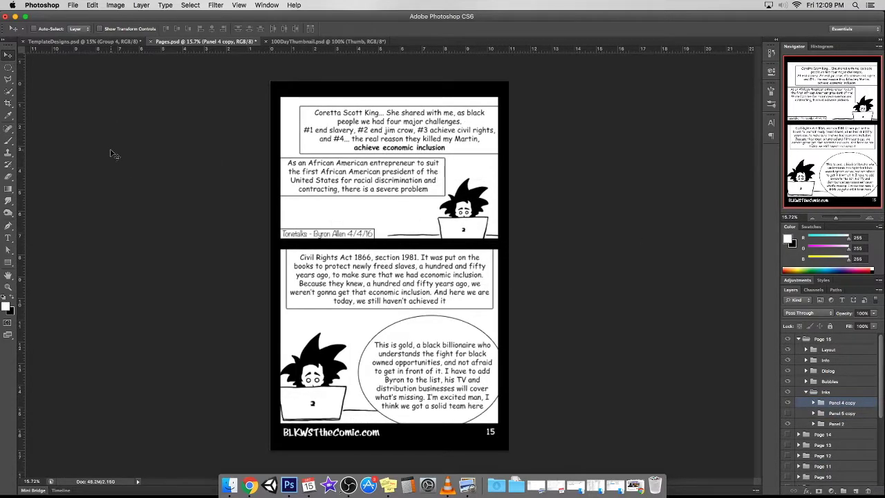
{"action": "left_click_drag", "start_coordinate": [867, 468], "coordinate": [867, 466]}
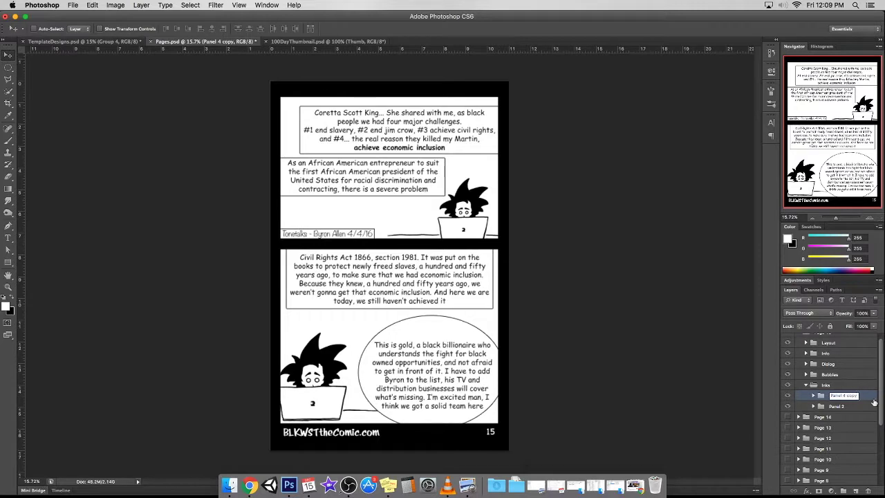
{"action": "left_click", "coordinate": [804, 386]}
{"action": "left_click_drag", "start_coordinate": [359, 176], "coordinate": [357, 176]}
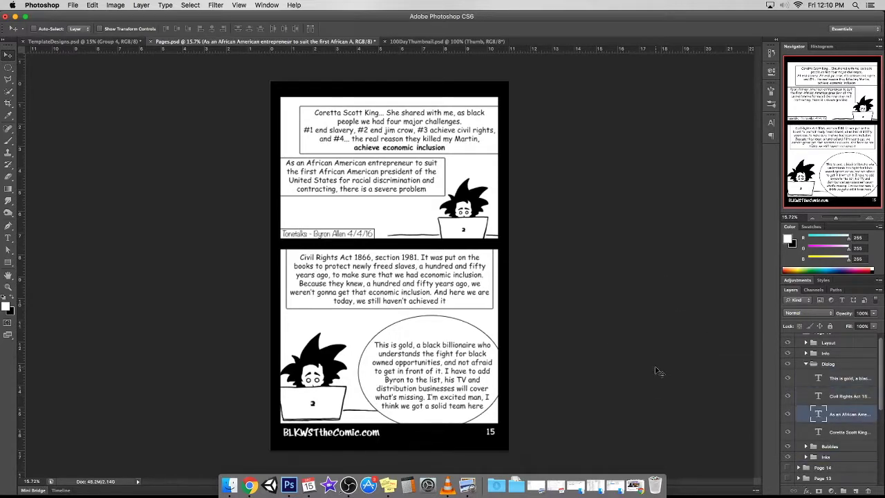
{"action": "left_click", "coordinate": [9, 67]}
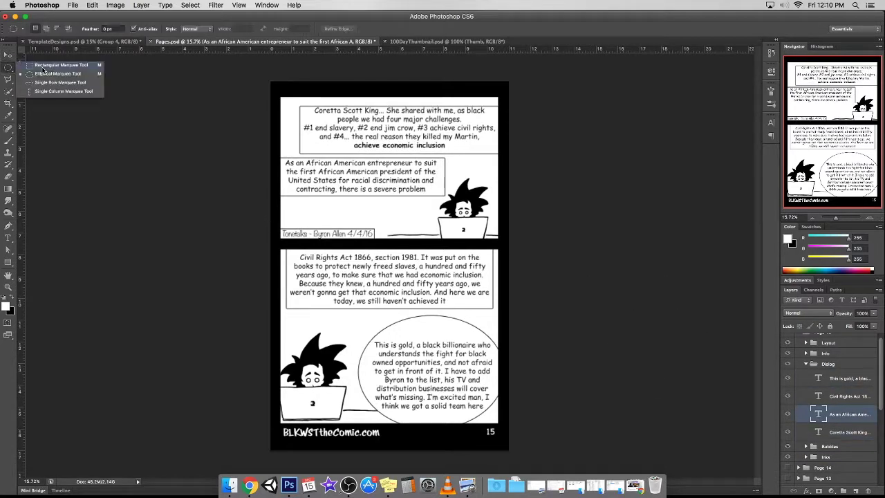
{"action": "left_click_drag", "start_coordinate": [446, 157], "coordinate": [268, 203]}
{"action": "left_click", "coordinate": [415, 188], "text": "super"}
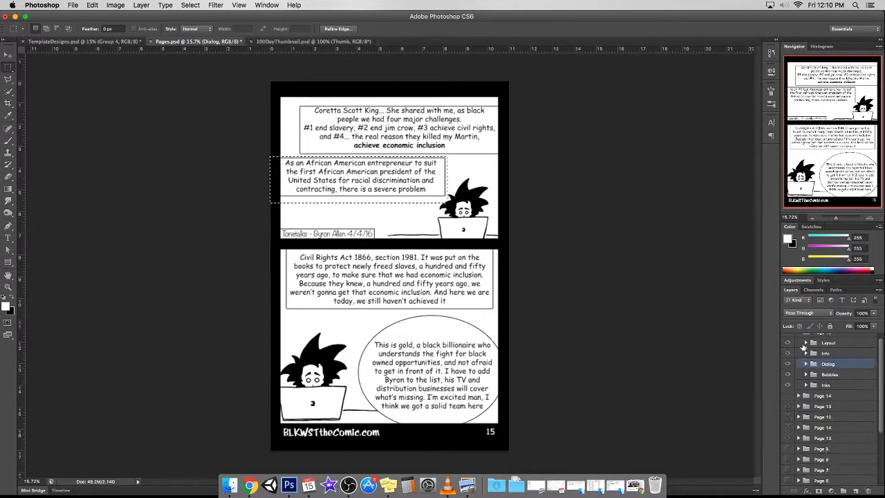
{"action": "left_click", "coordinate": [806, 363]}
{"action": "left_click", "coordinate": [392, 181]}
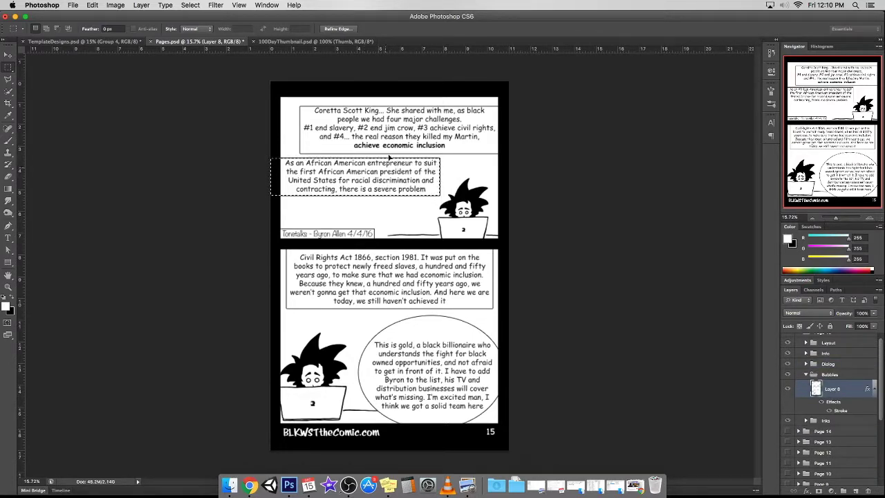
{"action": "left_click_drag", "start_coordinate": [296, 101], "coordinate": [539, 155]}
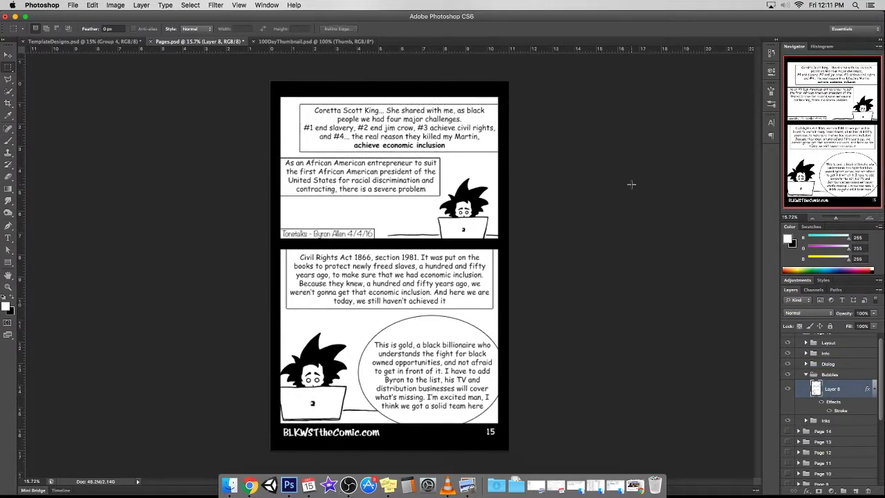
{"action": "scroll", "coordinate": [361, 141], "scroll_direction": "up", "scroll_amount": 3}
{"action": "left_click_drag", "start_coordinate": [817, 111], "coordinate": [815, 157]}
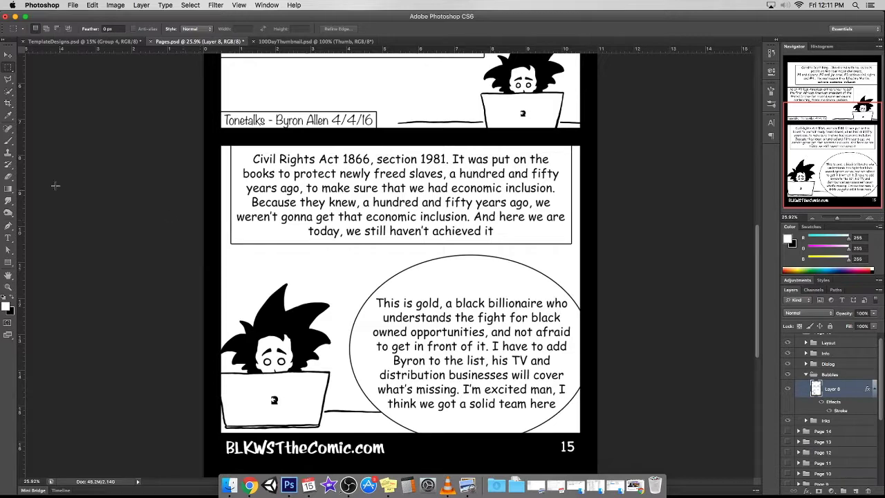
With the Brush, redraw the top of the bubble outline, undoing the looped and kinked strokes
{"action": "left_click", "coordinate": [9, 140]}
{"action": "scroll", "coordinate": [412, 429], "scroll_direction": "up", "scroll_amount": 3}
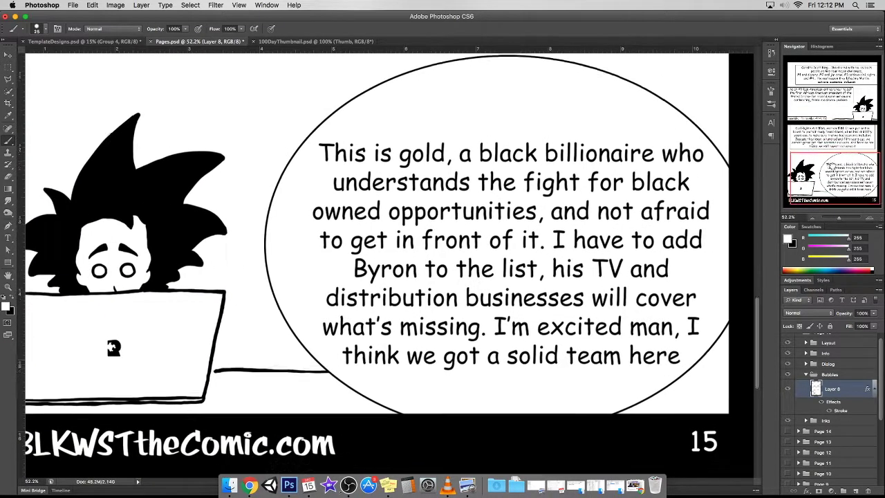
{"action": "mouse_move", "coordinate": [813, 150]}
{"action": "left_mouse_down"}
{"action": "mouse_move", "coordinate": [816, 124]}
{"action": "mouse_move", "coordinate": [831, 157]}
{"action": "left_mouse_up"}
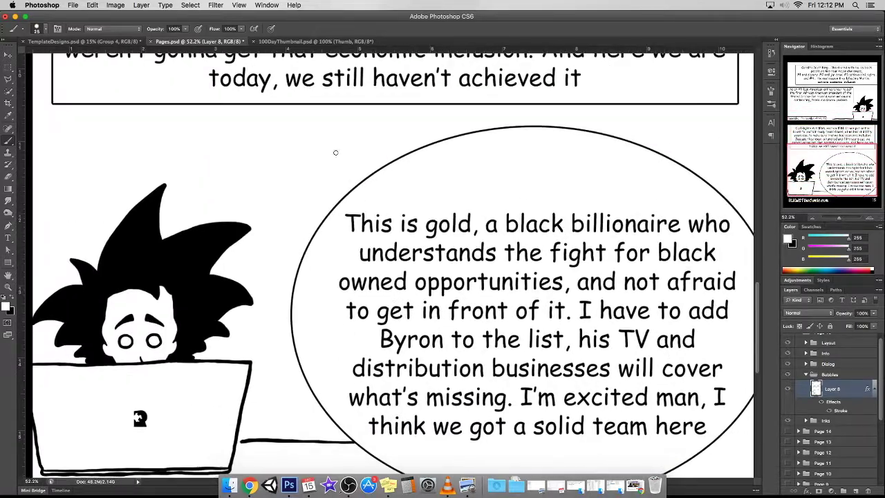
{"action": "scroll", "coordinate": [832, 158], "scroll_direction": "up", "scroll_amount": 2}
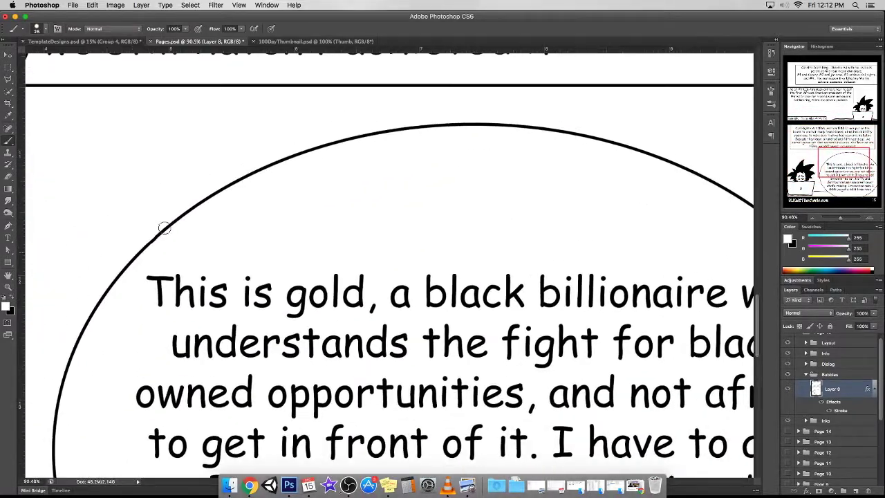
{"action": "left_click_drag", "start_coordinate": [128, 254], "coordinate": [518, 127]}
{"action": "key", "text": "ctrl+z"}
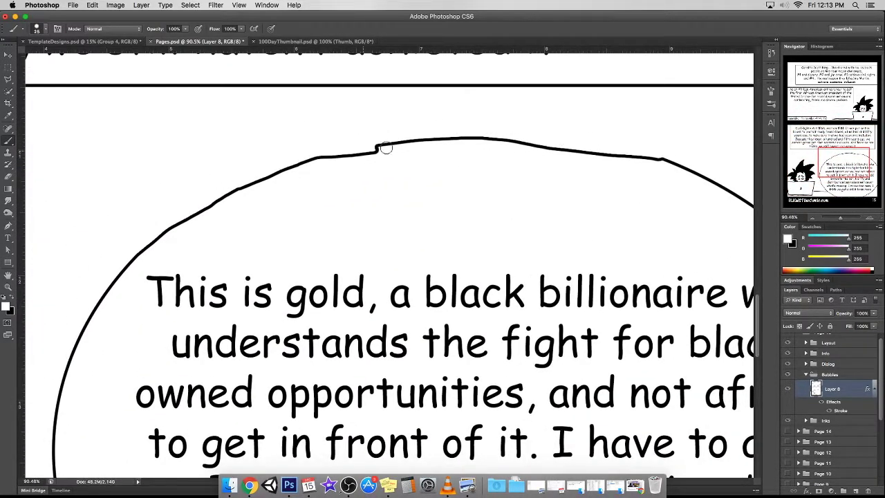
{"action": "scroll", "coordinate": [482, 124], "scroll_direction": "right", "scroll_amount": 4}
{"action": "scroll", "coordinate": [482, 124], "scroll_direction": "down", "scroll_amount": 1}
{"action": "key", "text": "ctrl+alt+z"}
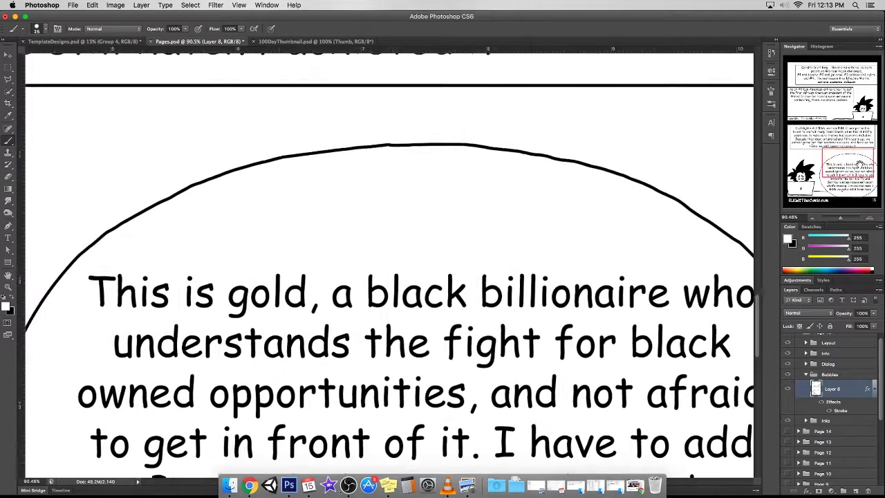
{"action": "scroll", "coordinate": [587, 130], "scroll_direction": "down", "scroll_amount": 5}
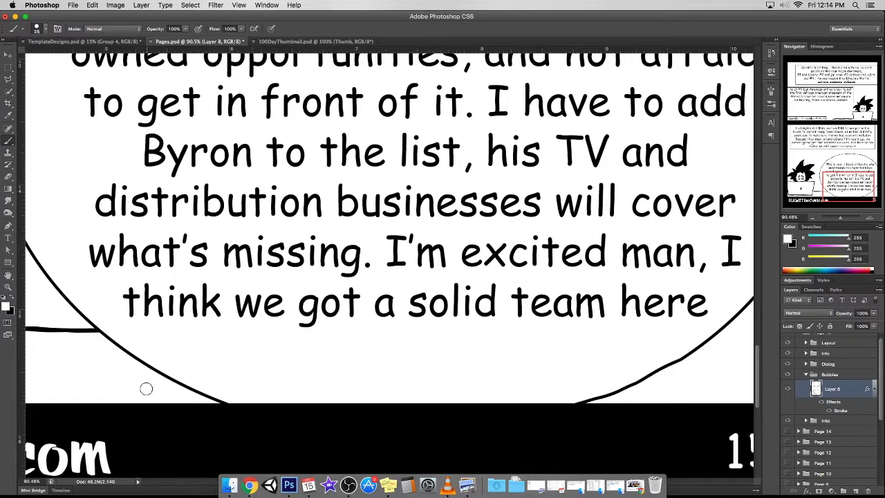
{"action": "scroll", "coordinate": [415, 270], "scroll_direction": "up", "scroll_amount": 3}
{"action": "scroll", "coordinate": [415, 270], "scroll_direction": "right", "scroll_amount": 2}
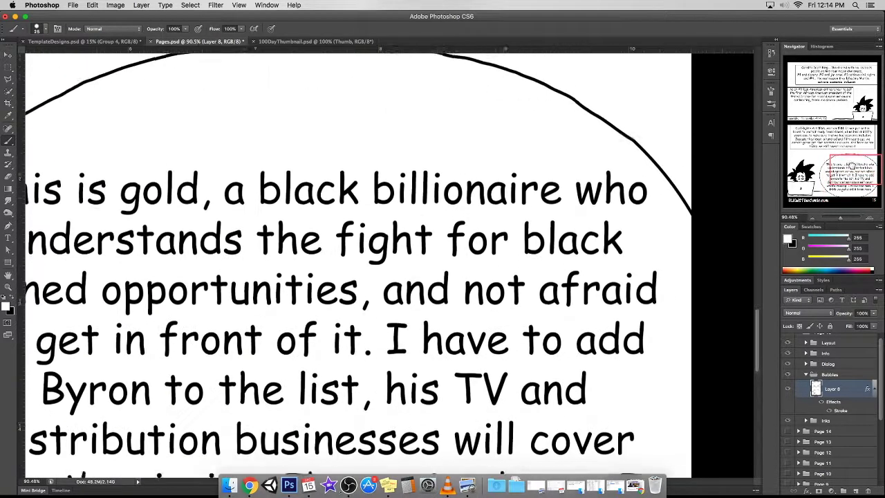
{"action": "scroll", "coordinate": [662, 187], "scroll_direction": "up", "scroll_amount": 1}
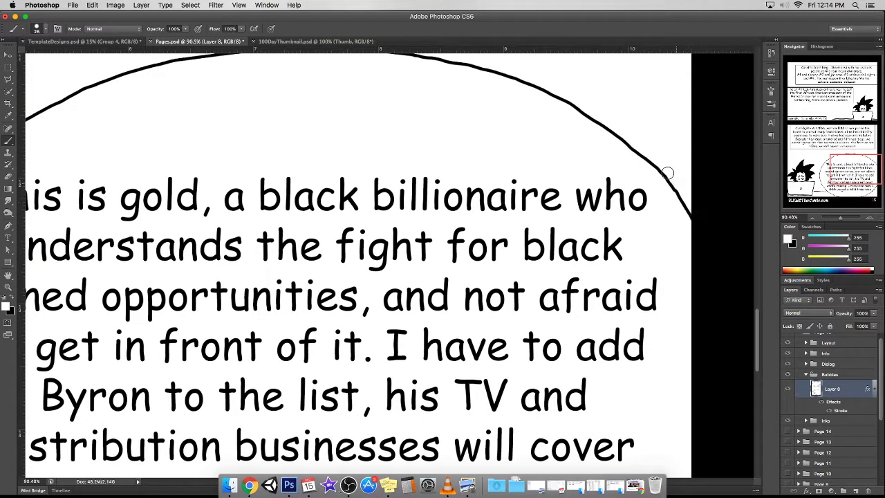
{"action": "scroll", "coordinate": [404, 126], "scroll_direction": "left", "scroll_amount": 5}
Retrace the bubble's left and upper outline with thicker, smoother strokes
{"action": "left_click_drag", "start_coordinate": [311, 222], "coordinate": [383, 131]}
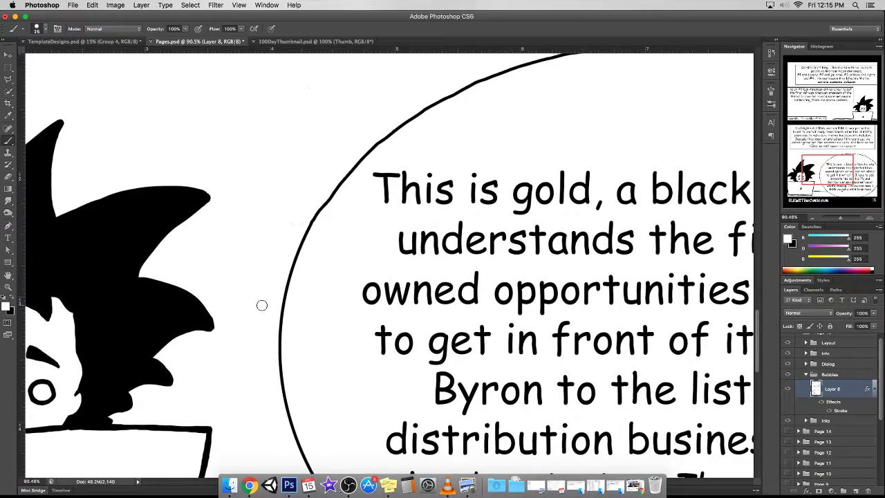
{"action": "scroll", "coordinate": [709, 206], "scroll_direction": "down", "scroll_amount": 2}
{"action": "left_click_drag", "start_coordinate": [277, 274], "coordinate": [389, 443]}
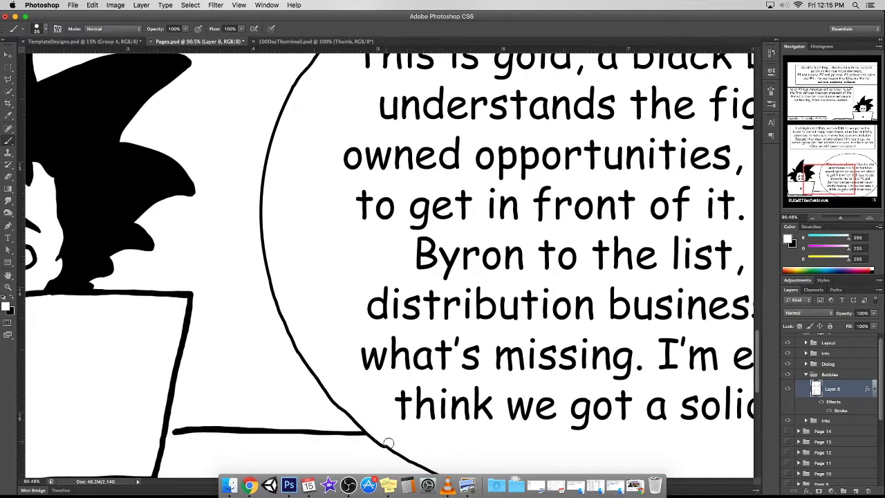
{"action": "left_click_drag", "start_coordinate": [289, 87], "coordinate": [320, 411]}
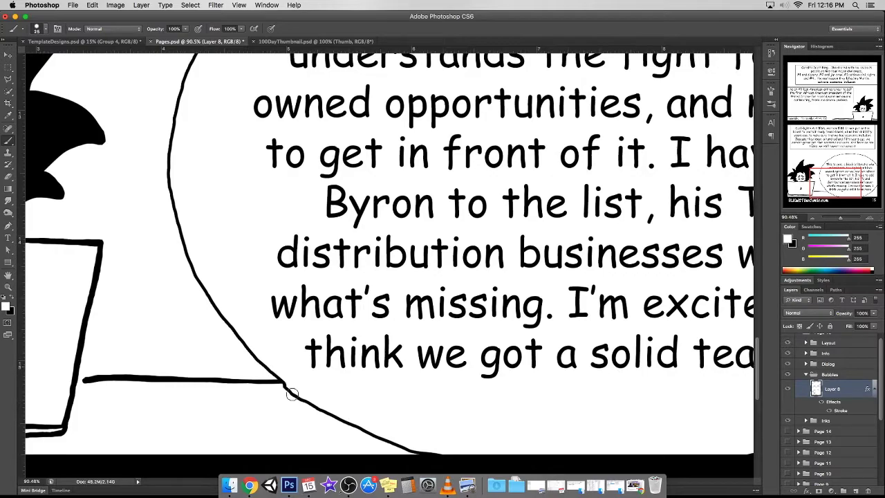
{"action": "scroll", "coordinate": [255, 368], "scroll_direction": "down", "scroll_amount": 3}
{"action": "scroll", "coordinate": [345, 277], "scroll_direction": "down", "scroll_amount": 3}
{"action": "scroll", "coordinate": [462, 237], "scroll_direction": "up", "scroll_amount": 3}
Paint a tail toward the laptop character and paint white over the lines inside it
{"action": "mouse_move", "coordinate": [456, 278]}
{"action": "left_mouse_down"}
{"action": "mouse_move", "coordinate": [395, 300]}
{"action": "mouse_move", "coordinate": [475, 365]}
{"action": "left_mouse_up"}
{"action": "scroll", "coordinate": [439, 241], "scroll_direction": "down", "scroll_amount": 5}
{"action": "scroll", "coordinate": [342, 331], "scroll_direction": "up", "scroll_amount": 5}
{"action": "mouse_move", "coordinate": [343, 329]}
{"action": "left_mouse_down"}
{"action": "mouse_move", "coordinate": [509, 342]}
{"action": "mouse_move", "coordinate": [352, 316]}
{"action": "left_mouse_up"}
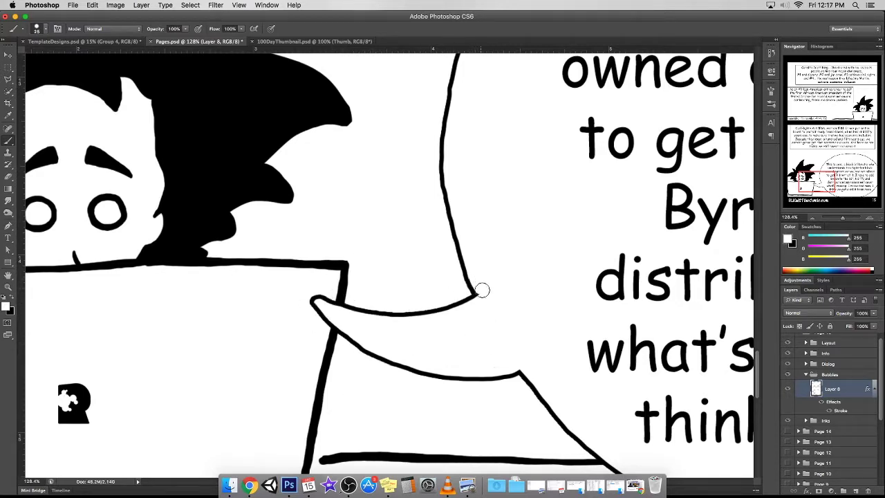
{"action": "scroll", "coordinate": [480, 285], "scroll_direction": "down", "scroll_amount": 3}
{"action": "scroll", "coordinate": [480, 284], "scroll_direction": "down", "scroll_amount": 2}
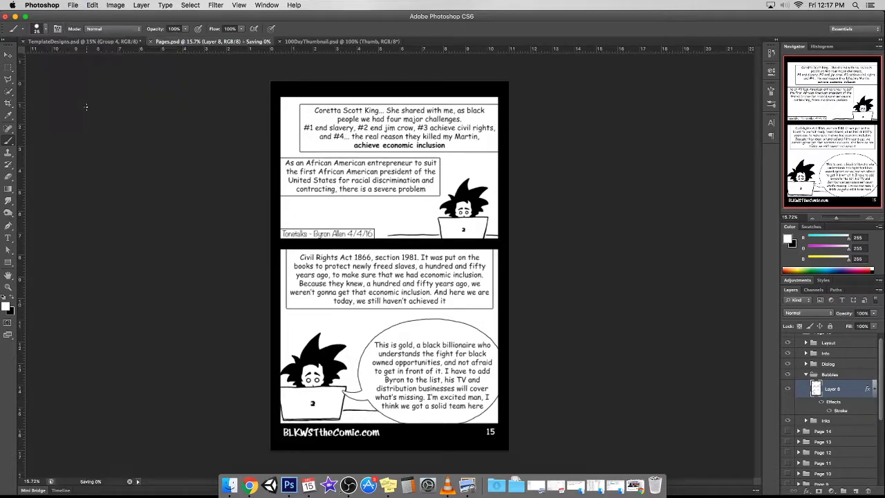
{"action": "scroll", "coordinate": [832, 158], "scroll_direction": "up", "scroll_amount": 5}
Cut the closing 'And here we are today…' sentence into its own new text box
{"action": "scroll", "coordinate": [835, 172], "scroll_direction": "down", "scroll_amount": 3}
{"action": "left_click", "coordinate": [8, 239]}
{"action": "left_click_drag", "start_coordinate": [523, 186], "coordinate": [498, 170]}
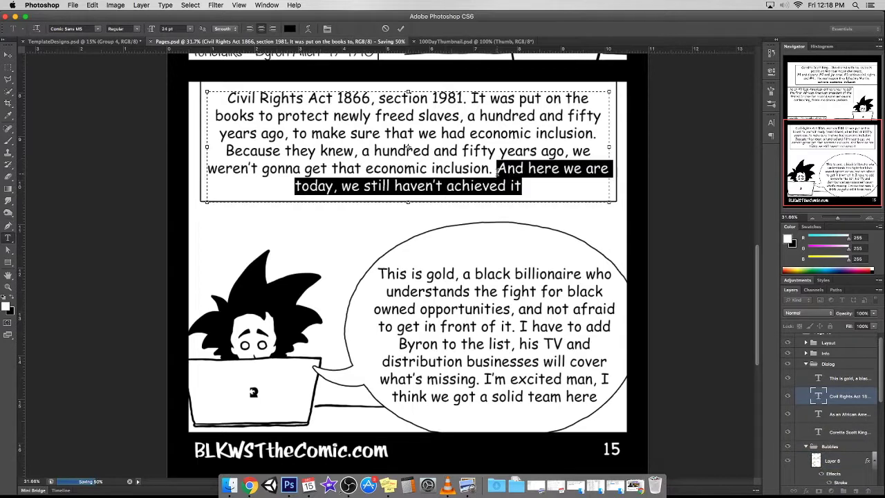
{"action": "key", "text": "super+x"}
{"action": "mouse_move", "coordinate": [209, 206]}
{"action": "left_mouse_down"}
{"action": "mouse_move", "coordinate": [378, 251]}
{"action": "mouse_move", "coordinate": [391, 229]}
{"action": "left_mouse_up"}
{"action": "key", "text": "super+v"}
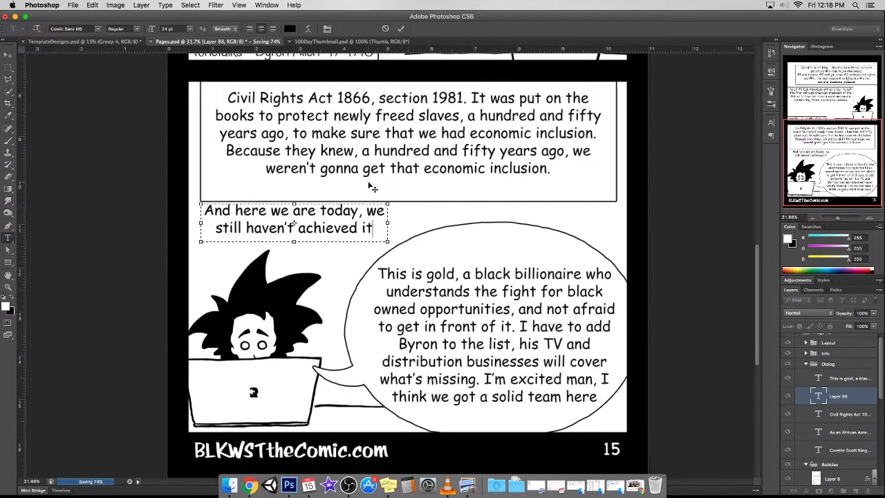
{"action": "scroll", "coordinate": [408, 277], "scroll_direction": "up", "scroll_amount": 5}
{"action": "scroll", "coordinate": [288, 459], "scroll_direction": "down", "scroll_amount": 5}
{"action": "left_click_drag", "start_coordinate": [401, 270], "coordinate": [367, 229]}
{"action": "key", "text": "super+Return"}
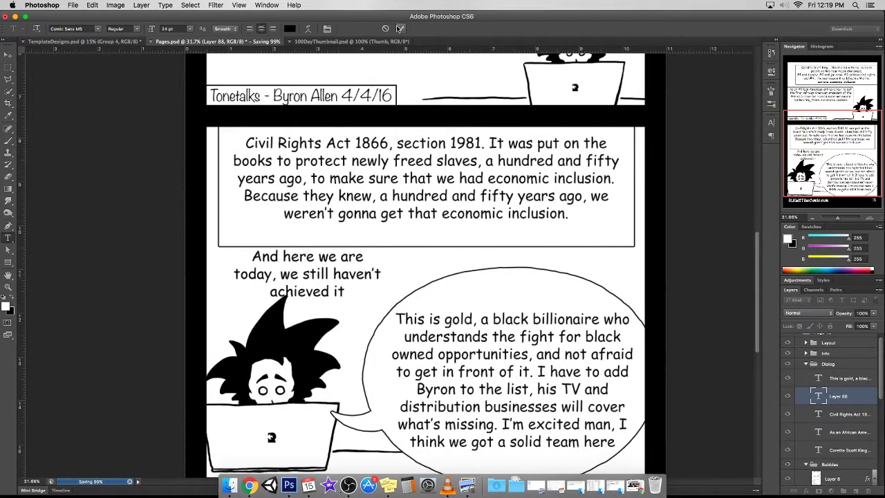
Shorten the Civil Rights caption box on Layer 8 with Free Transform
{"action": "key", "text": "m"}
{"action": "left_click", "coordinate": [806, 364]}
{"action": "left_click", "coordinate": [833, 389]}
{"action": "key", "text": "super+t"}
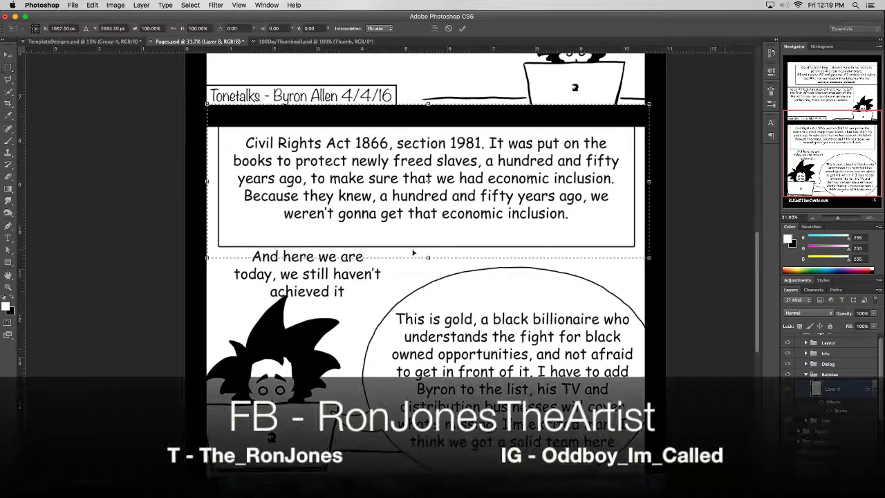
{"action": "left_click_drag", "start_coordinate": [429, 257], "coordinate": [428, 238]}
{"action": "key", "text": "Return"}
{"action": "left_click", "coordinate": [806, 364]}
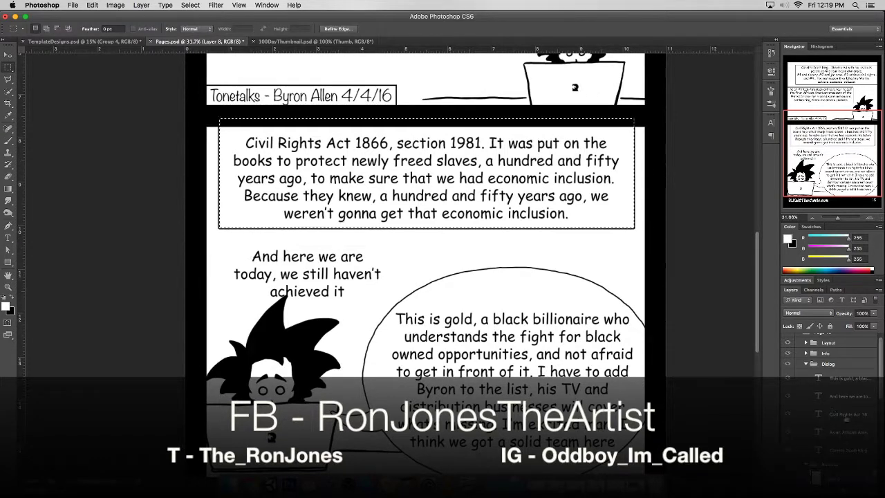
{"action": "left_click", "coordinate": [847, 413]}
Position the new 'And here we are today' caption beneath the Civil Rights box
{"action": "key", "text": "v"}
{"action": "left_click", "coordinate": [834, 395]}
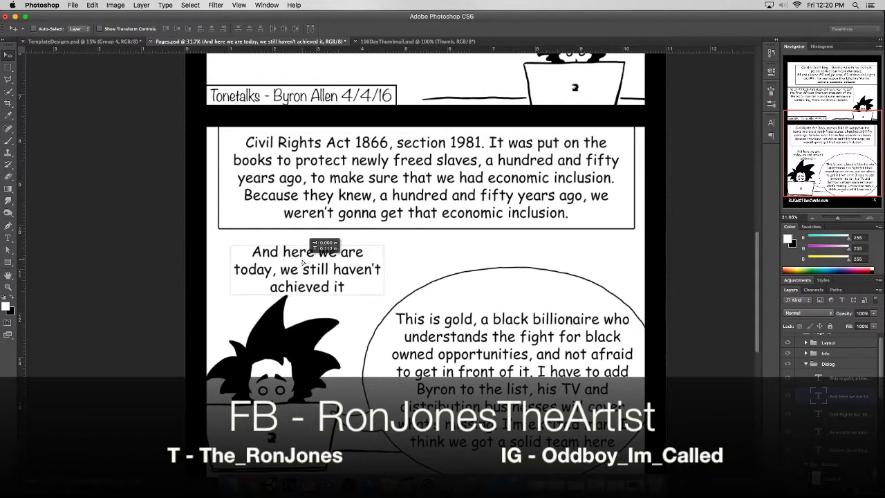
{"action": "left_click_drag", "start_coordinate": [312, 259], "coordinate": [311, 254]}
{"action": "key", "text": "m"}
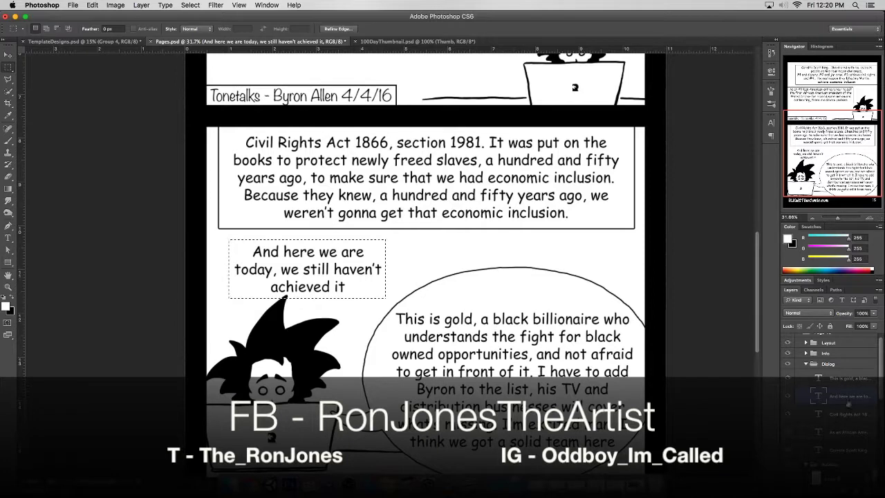
{"action": "key", "text": "v"}
{"action": "left_click_drag", "start_coordinate": [354, 269], "coordinate": [365, 270]}
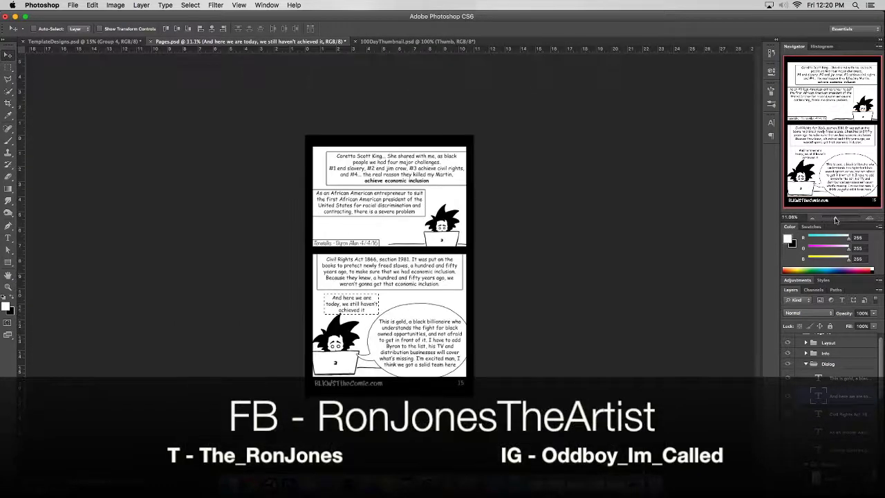
{"action": "scroll", "coordinate": [345, 304], "scroll_direction": "down", "scroll_amount": 3}
{"action": "mouse_move", "coordinate": [365, 270]}
{"action": "left_mouse_down"}
{"action": "mouse_move", "coordinate": [335, 332]}
{"action": "mouse_move", "coordinate": [346, 323]}
{"action": "left_mouse_up"}
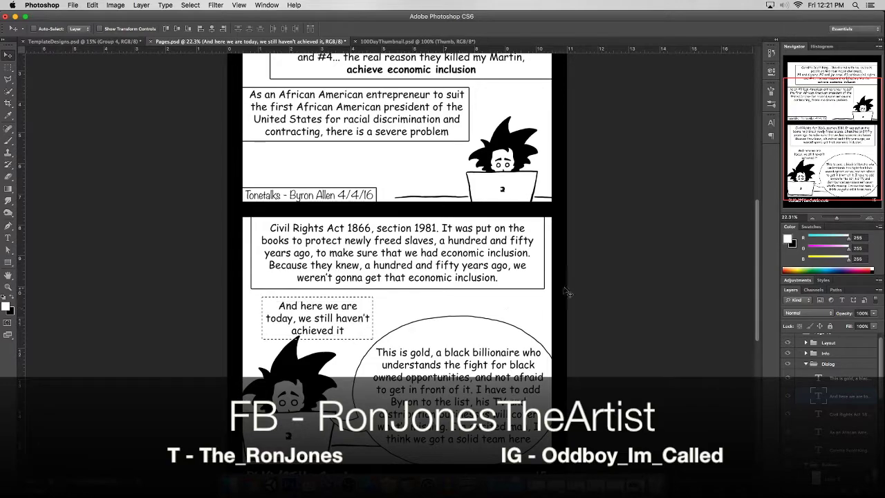
{"action": "left_click", "coordinate": [92, 5]}
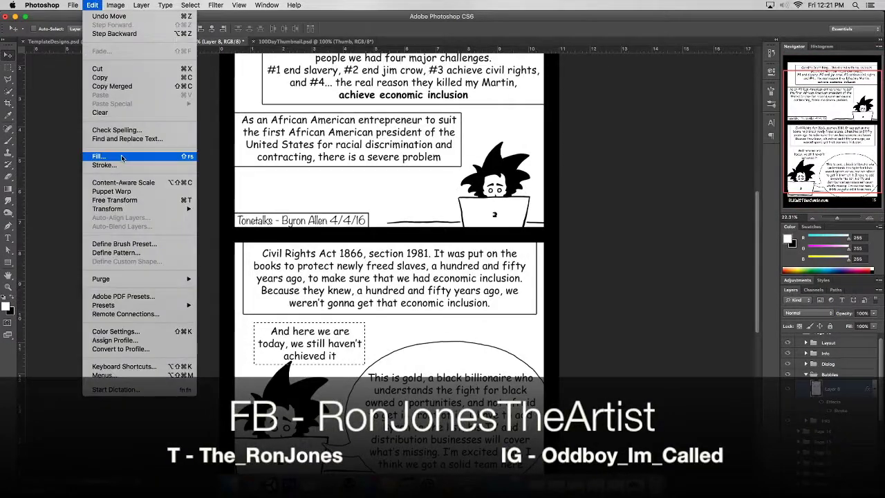